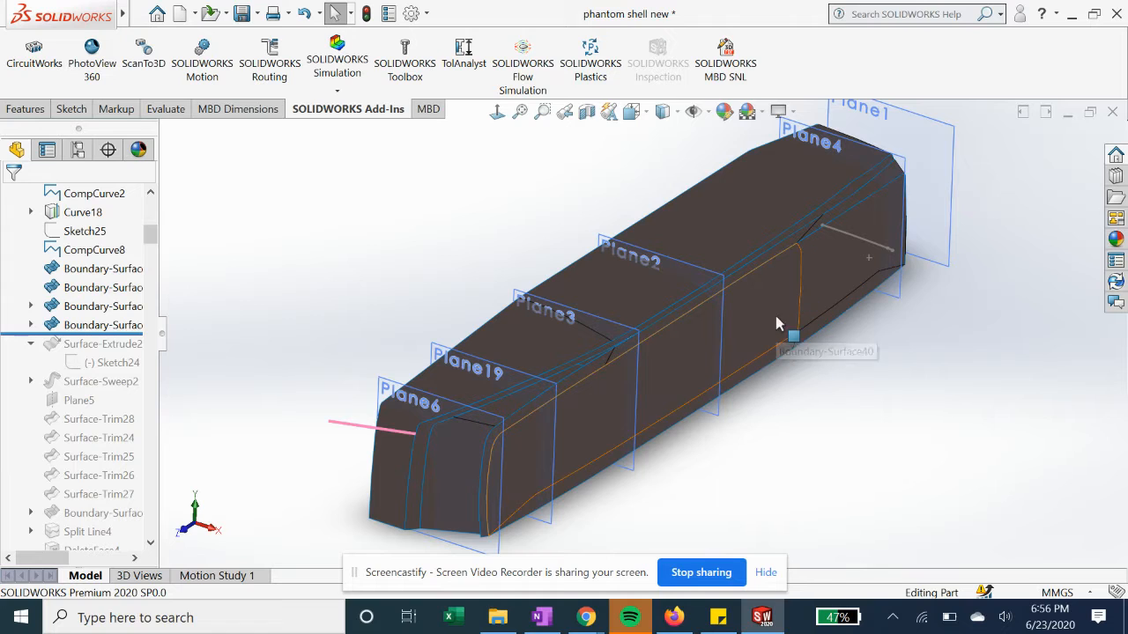
# - Roll the model history forward to just after Surface-Extrude2 and select its profile, Sketch24
pyautogui.click(833, 297)
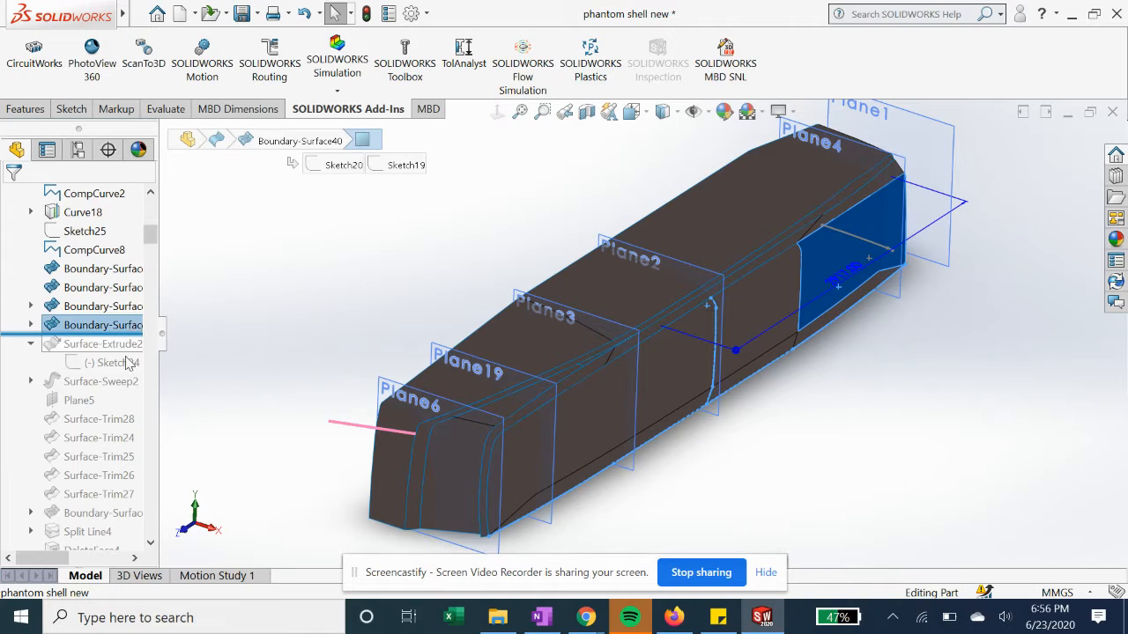
pyautogui.moveTo(137, 331); pyautogui.dragTo(137, 371)
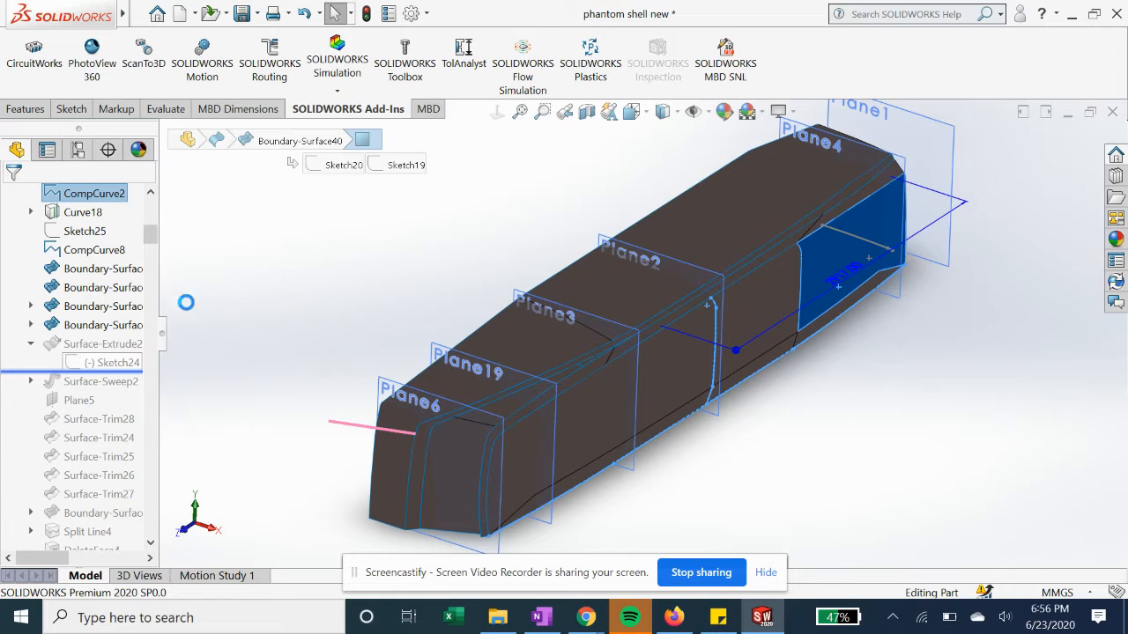
pyautogui.click(107, 363)
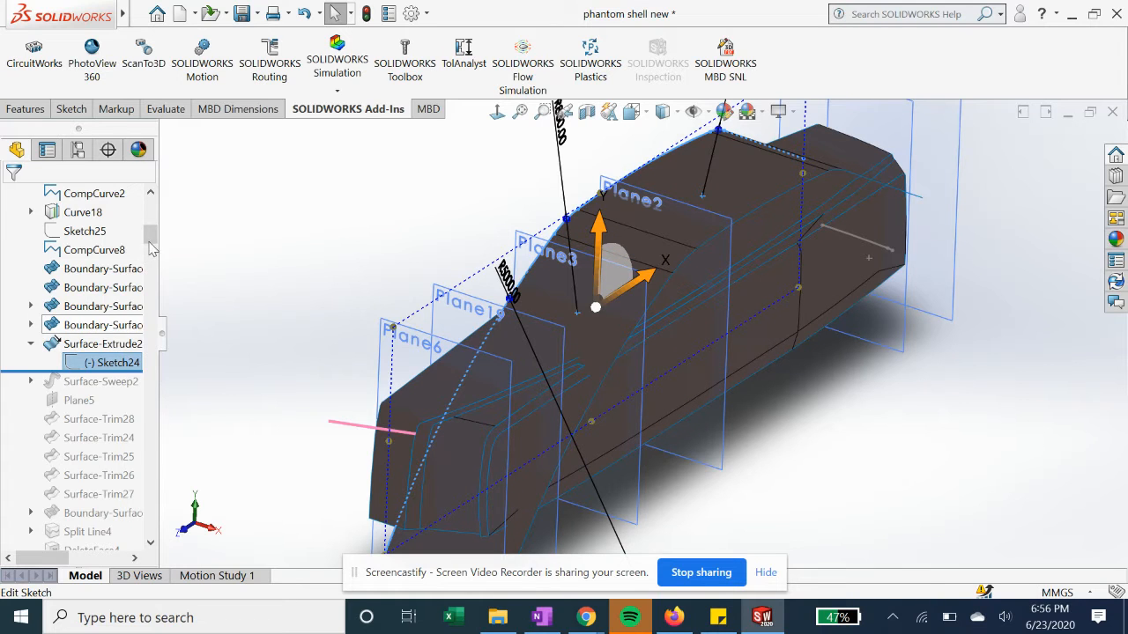
# - Find the side-view sketch near the start of the model history and show it in the model
pyautogui.scroll(10, 97, 357)
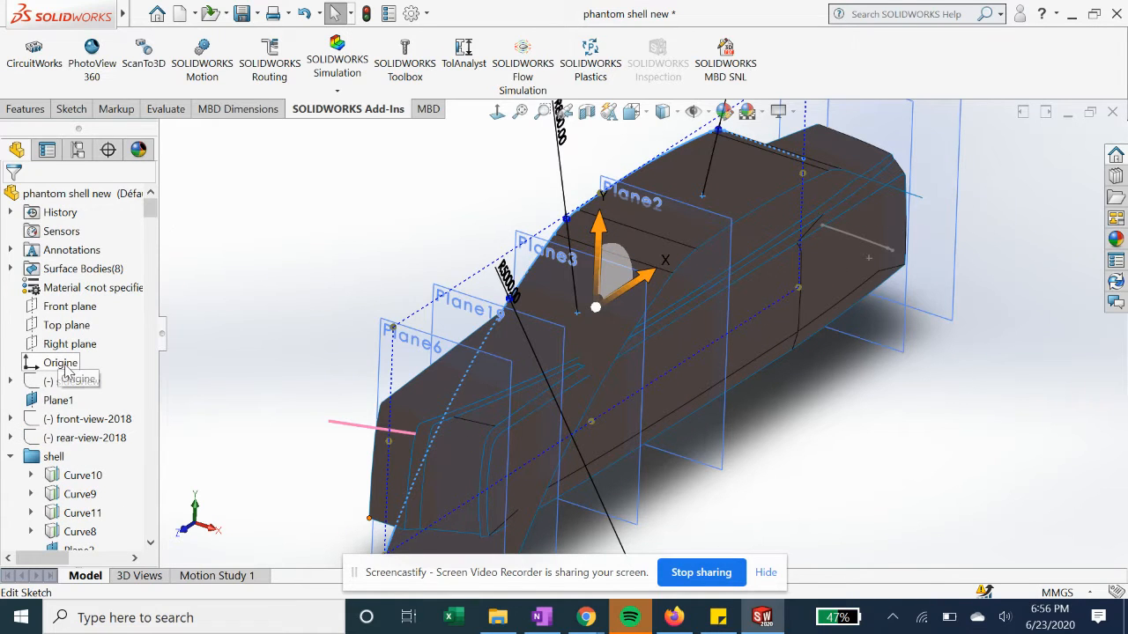
pyautogui.scroll(-1, 71, 361)
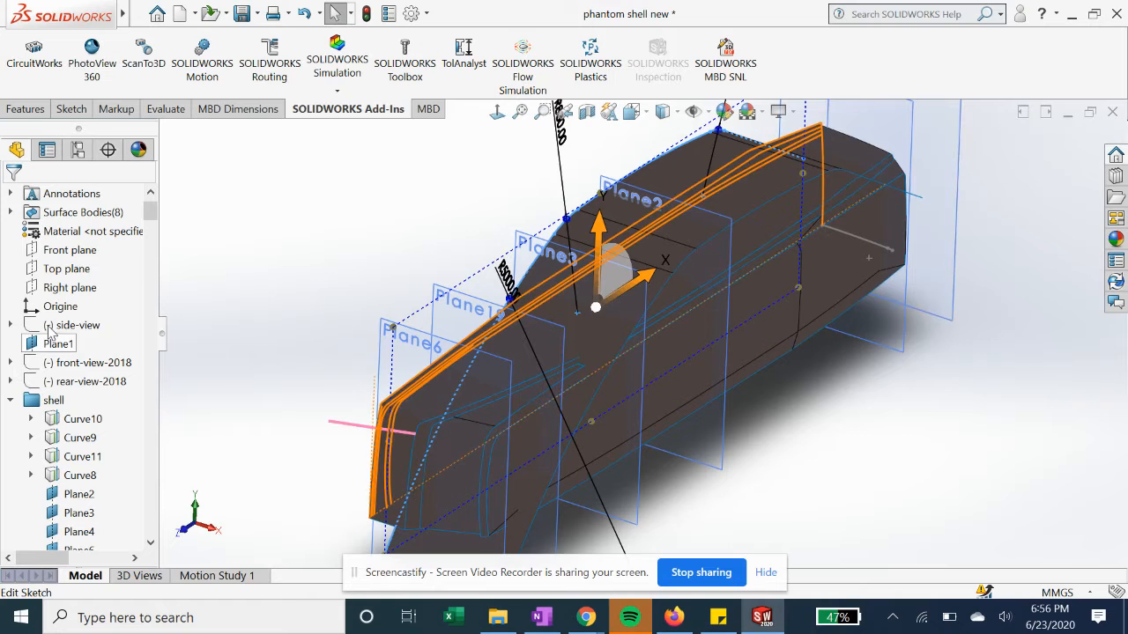
pyautogui.click(75, 325)
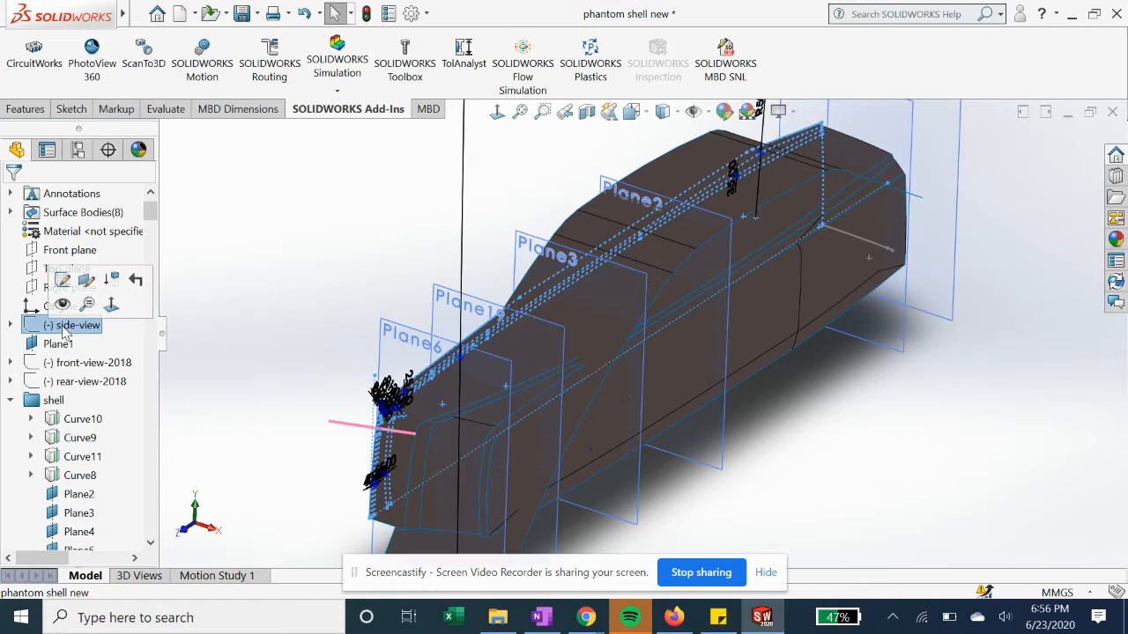
pyautogui.click(177, 397)
pyautogui.scroll(-10, 107, 453)
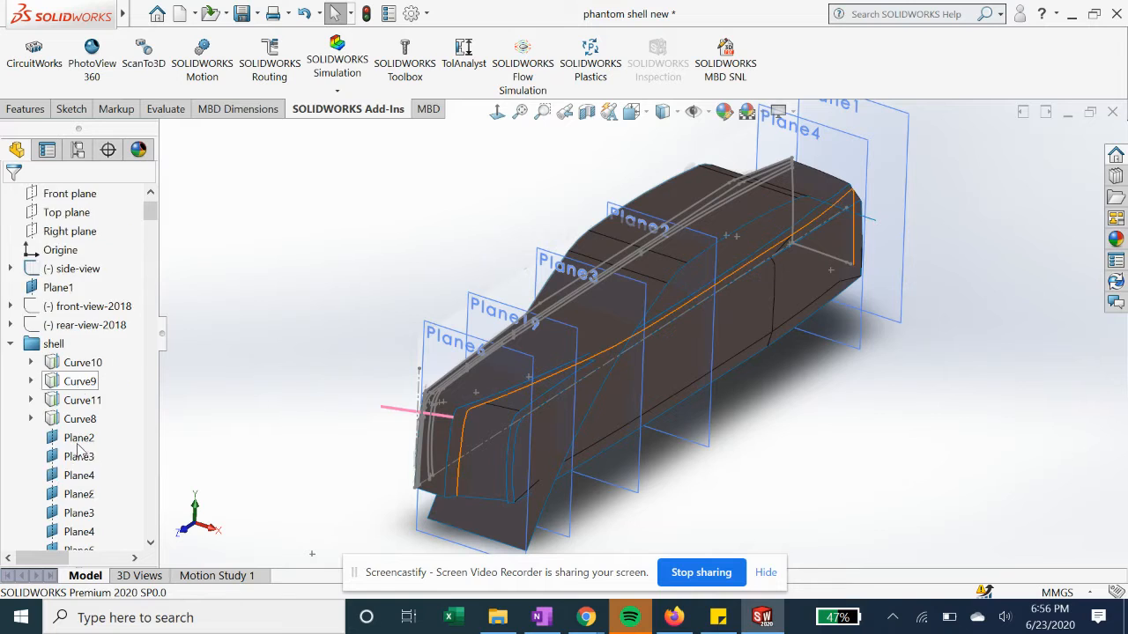
# - Open Sketch24 for editing and examine how its arcs follow the car's roofline in the side-view picture
pyautogui.click(110, 363)
pyautogui.click(114, 310)
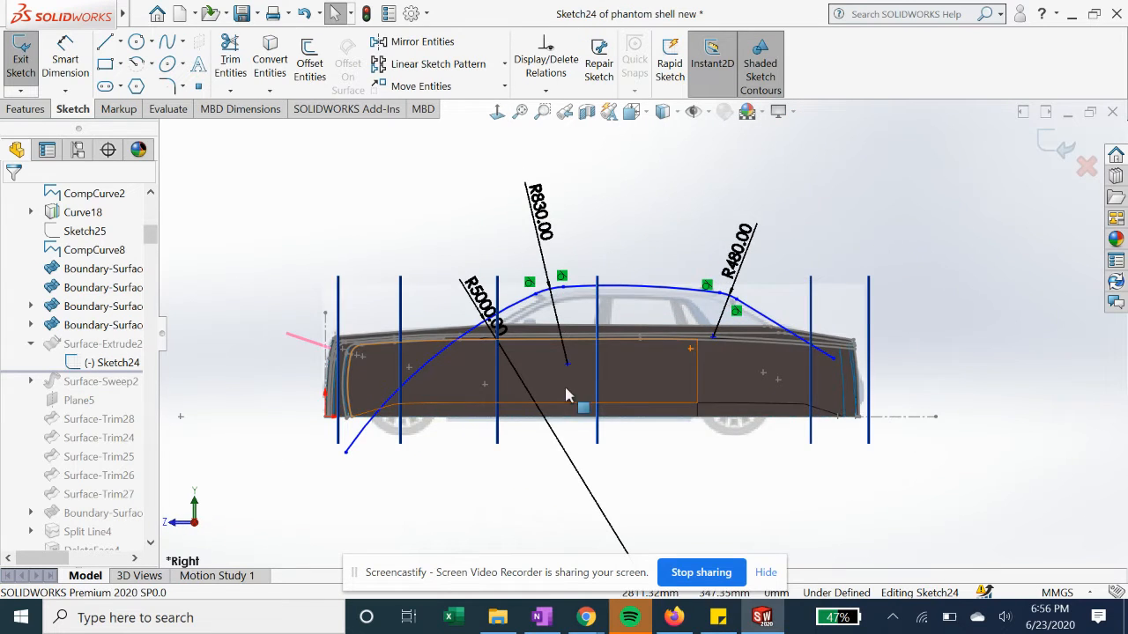
pyautogui.scroll(-2, 352, 441)
pyautogui.scroll(1, 454, 394)
pyautogui.scroll(-1, 707, 266)
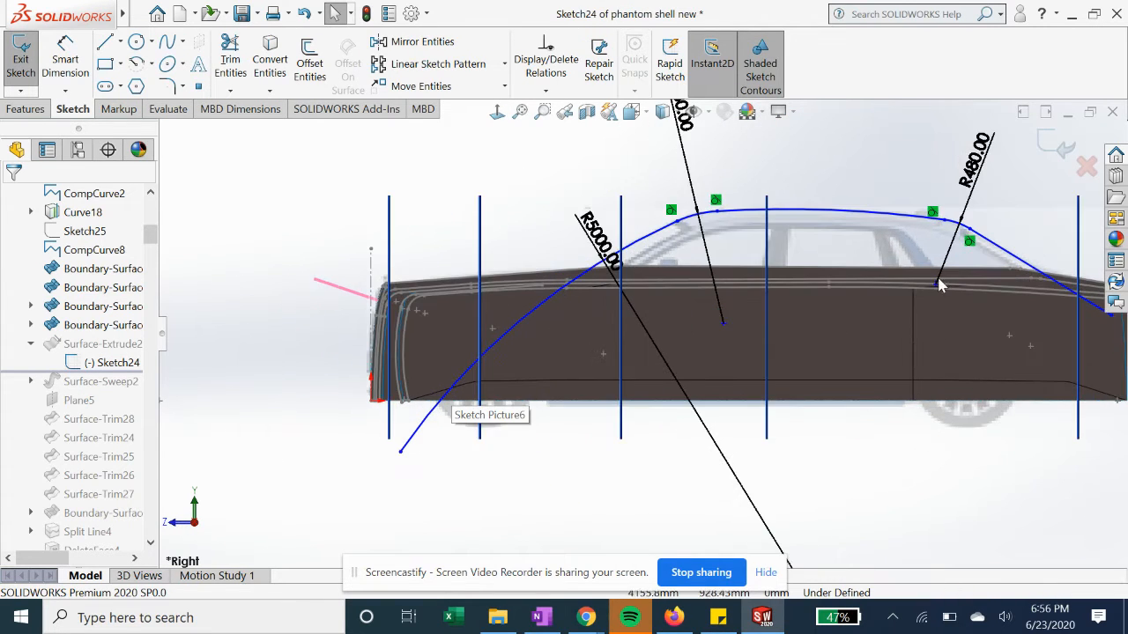
pyautogui.scroll(1, 939, 285)
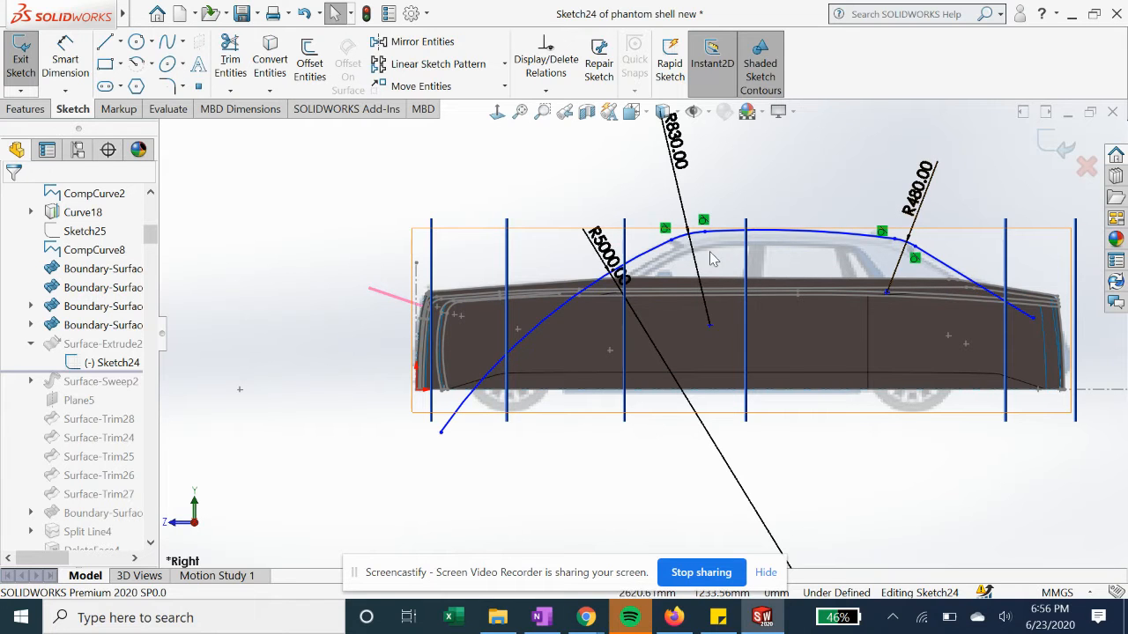
pyautogui.moveTo(717, 255); pyautogui.dragTo(830, 251, button='middle')
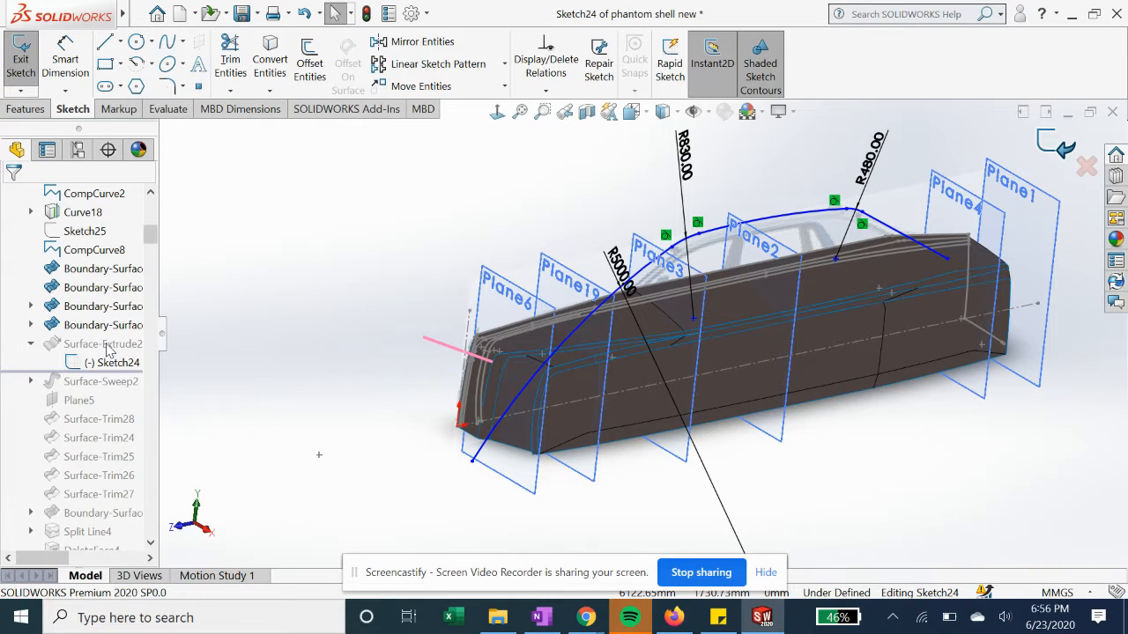
# - Leave the roof profile sketch, review the direction and depth in Surface-Extrude2's definition, and accept it
pyautogui.click(106, 344)
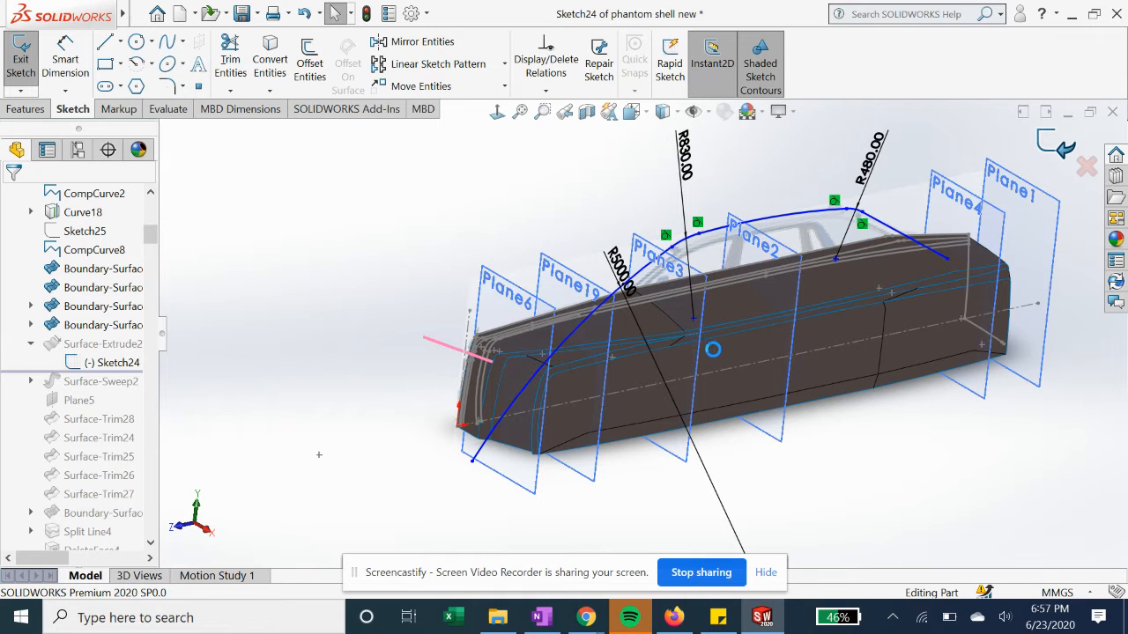
pyautogui.click(101, 351)
pyautogui.click(112, 305)
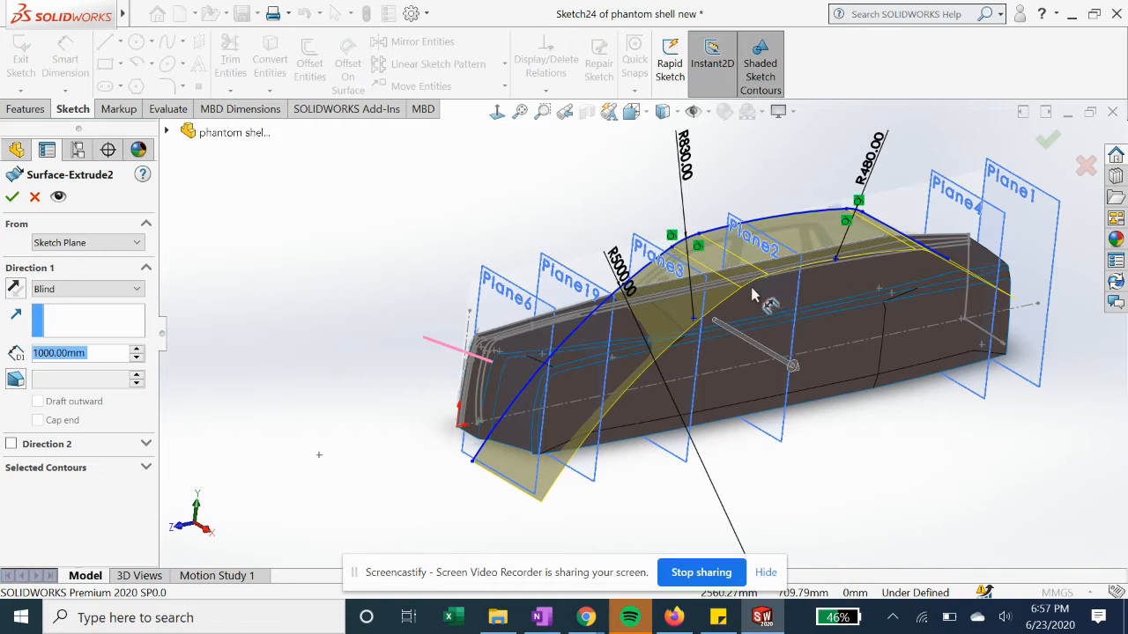
pyautogui.scroll(-2, 911, 301)
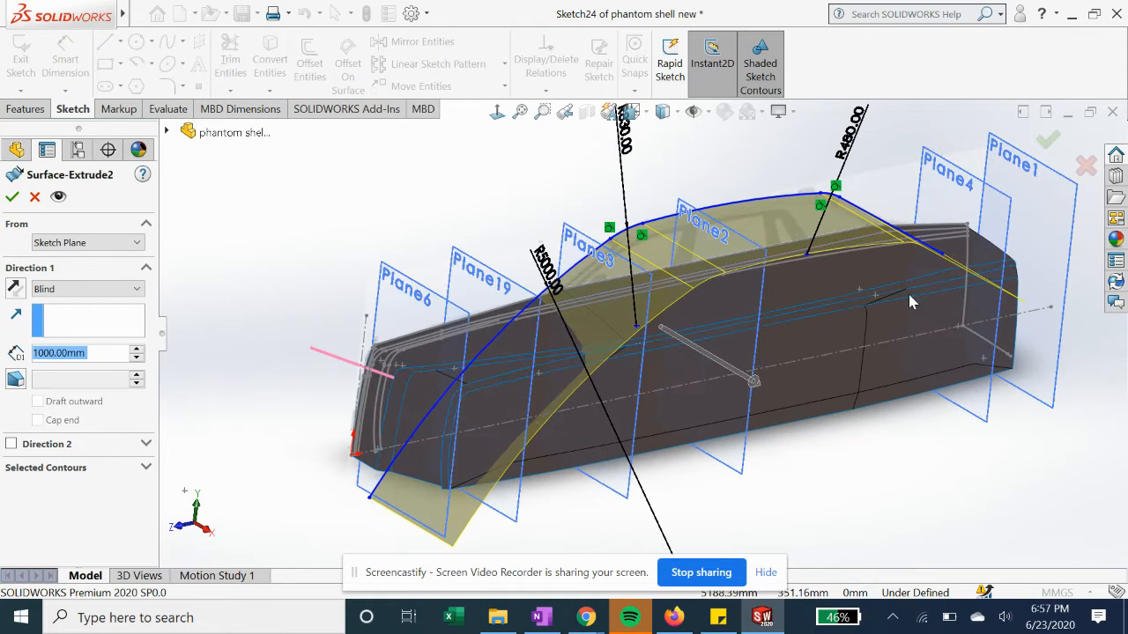
pyautogui.click(12, 198)
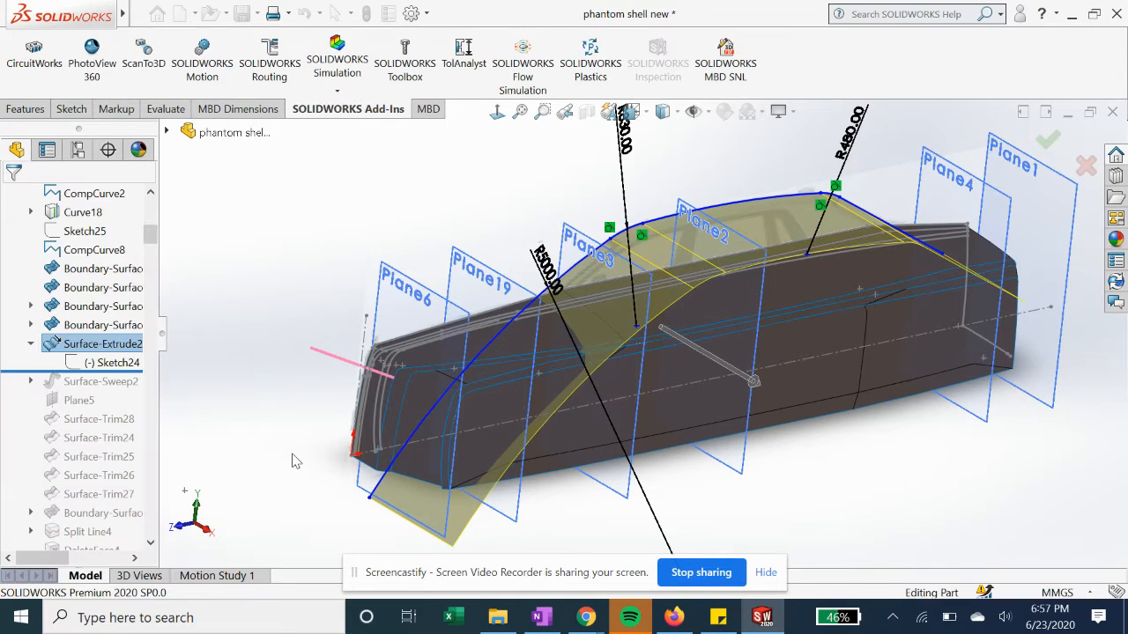
# - Roll the history forward past Surface-Sweep2, then open its profile Sketch22 for editing in a view normal to the sketch
pyautogui.moveTo(110, 368); pyautogui.dragTo(106, 390)
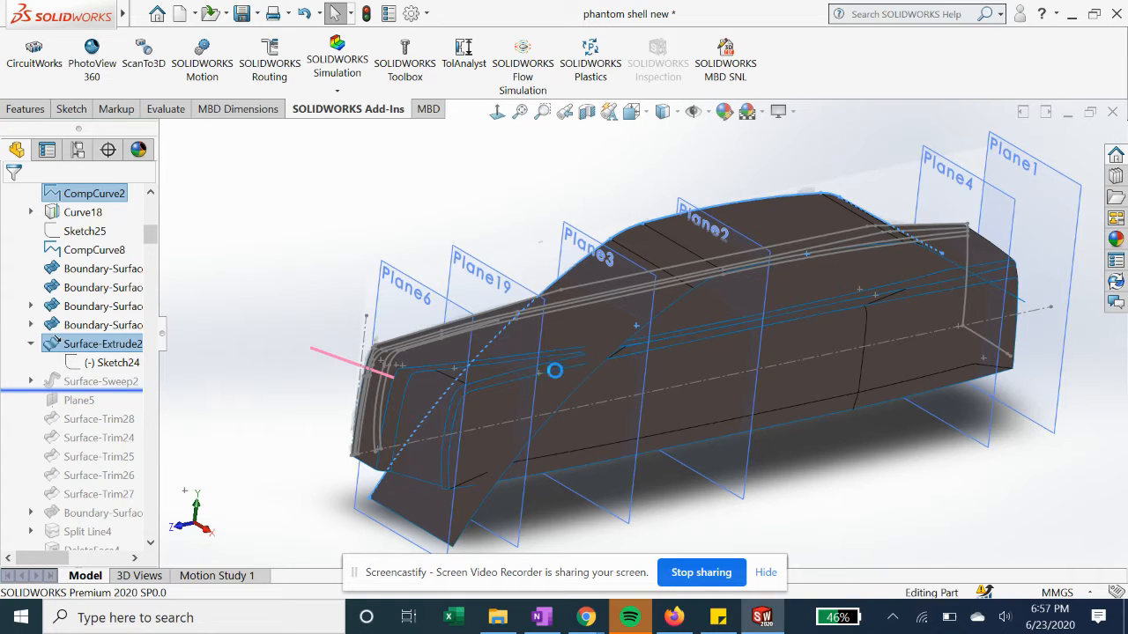
pyautogui.click(31, 383)
pyautogui.click(89, 404)
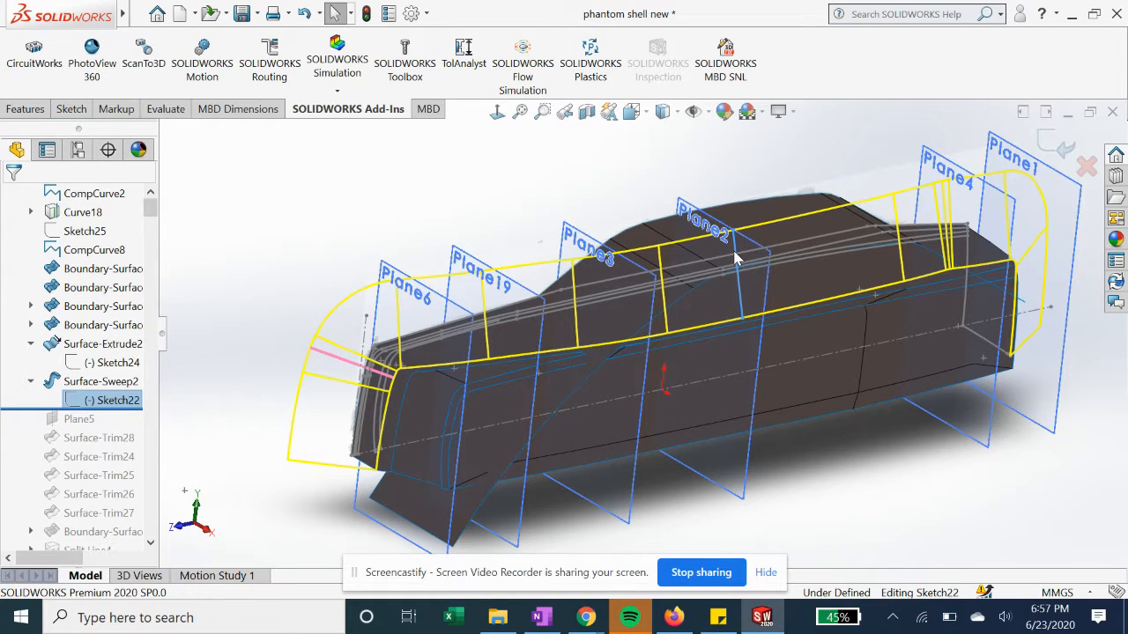
pyautogui.click(497, 111)
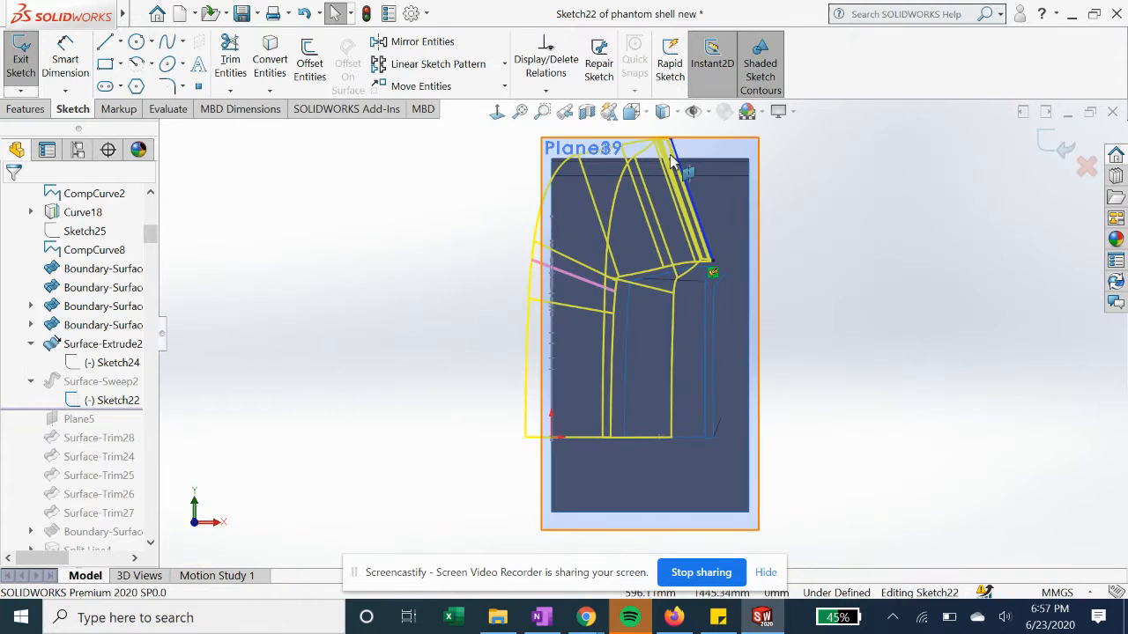
# - Check the horizontal distance from the slanted profile line's upper endpoint to the vertical centre edge with a trial dimension, and leave the sketch
pyautogui.scroll(1, 670, 176)
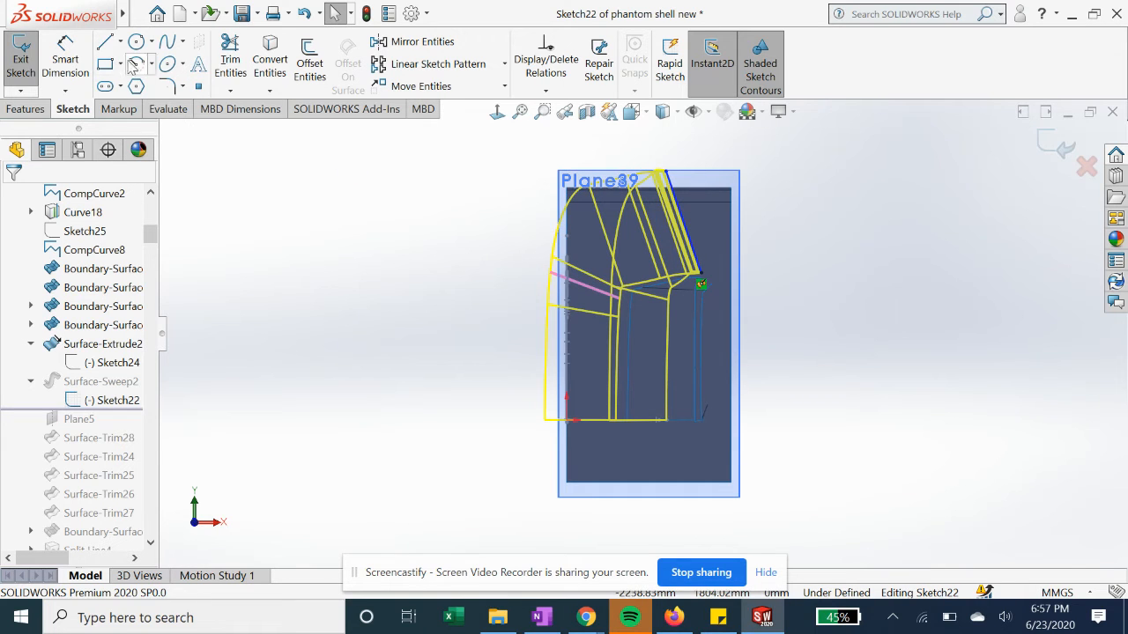
pyautogui.click(73, 50)
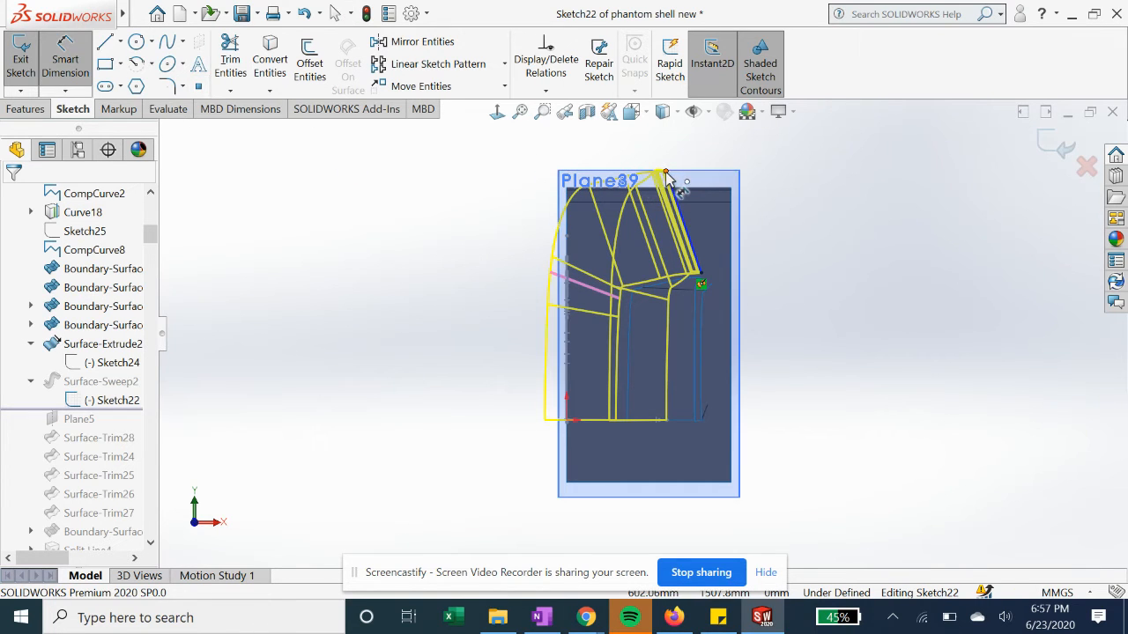
pyautogui.click(568, 228)
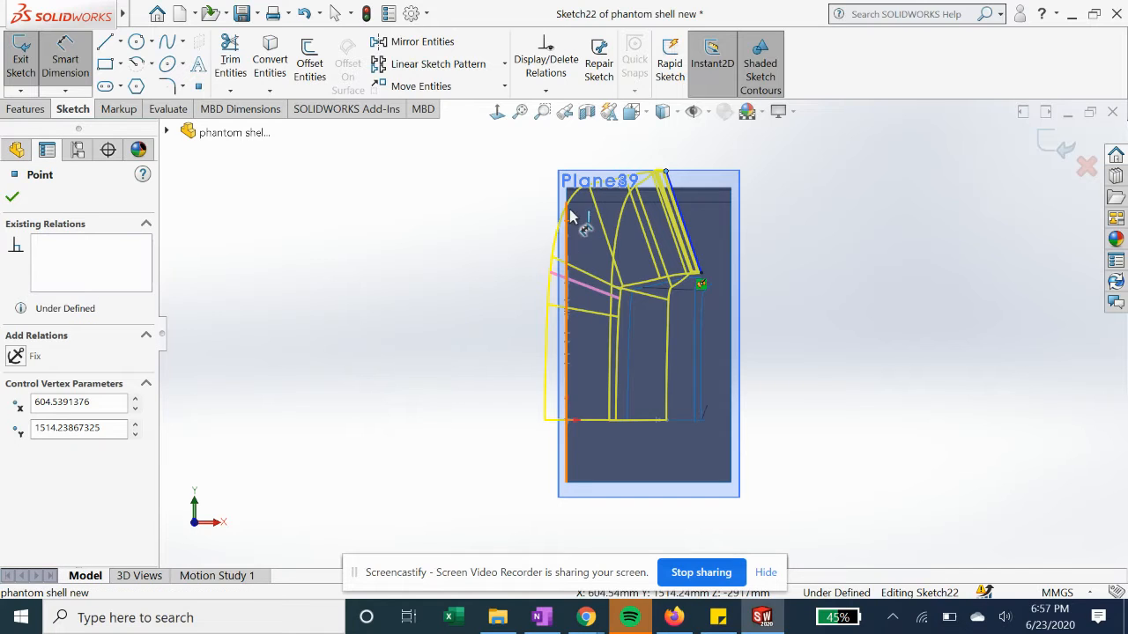
pyautogui.click(569, 225)
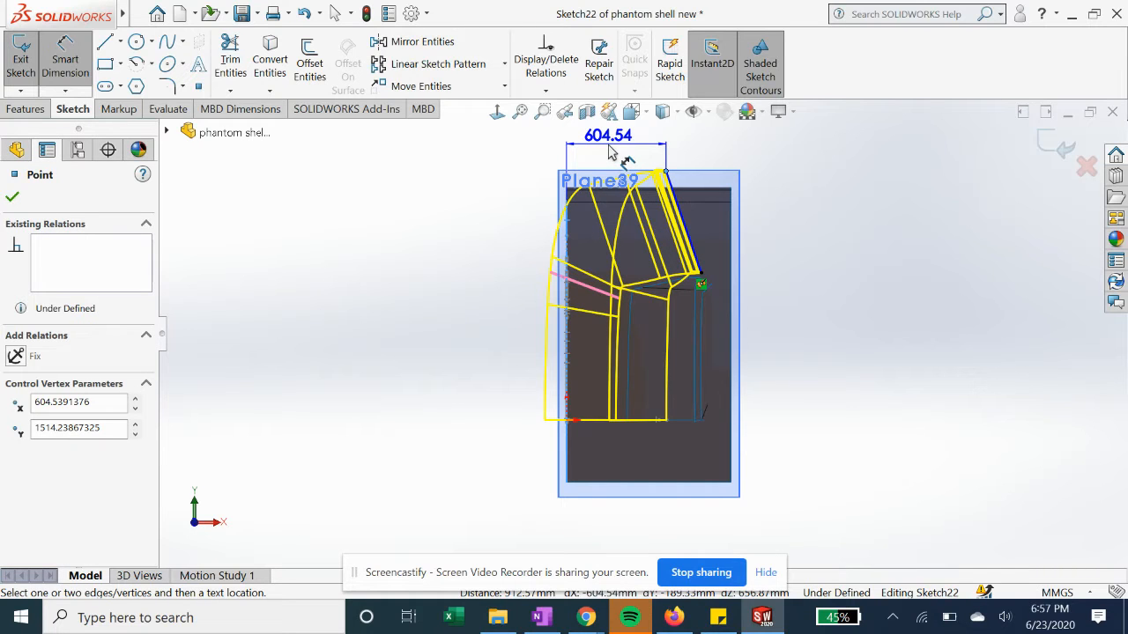
pyautogui.press('Escape')
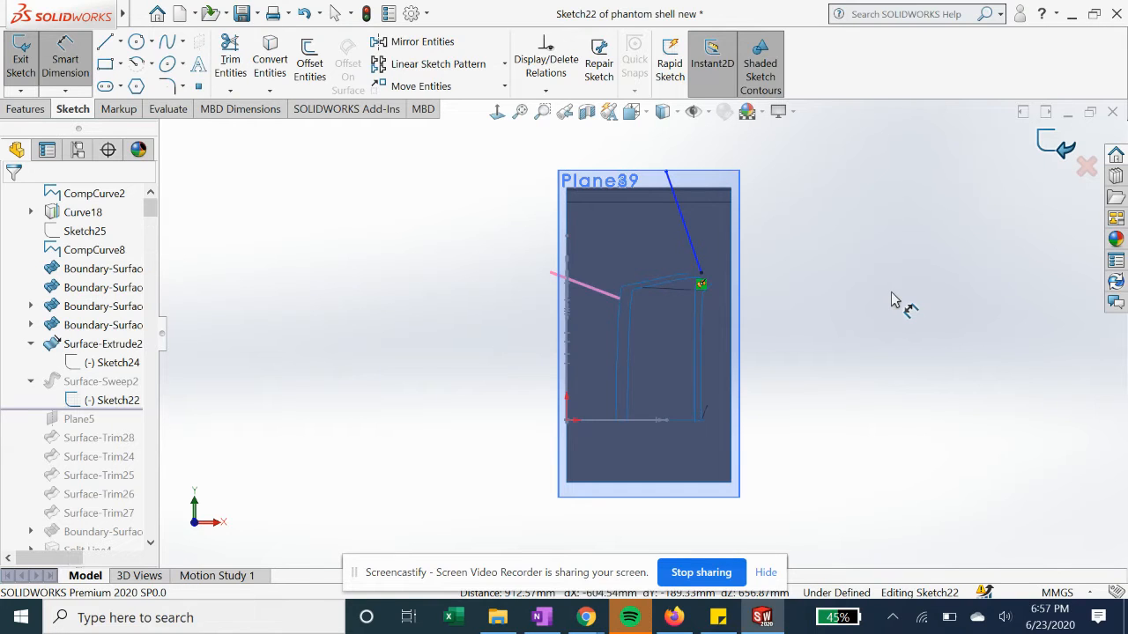
pyautogui.press('Escape')
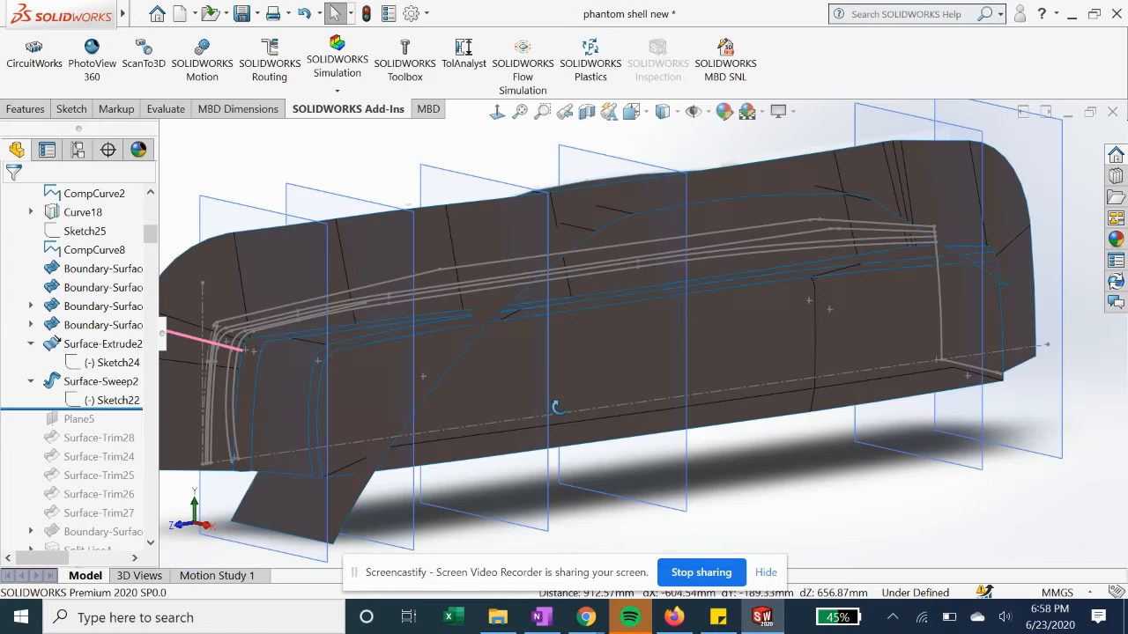
# - Review Surface-Sweep2's definition, examining its profile Sketch22, its path Curve10 and the sweep direction, and accept it
pyautogui.click(100, 380)
pyautogui.click(111, 334)
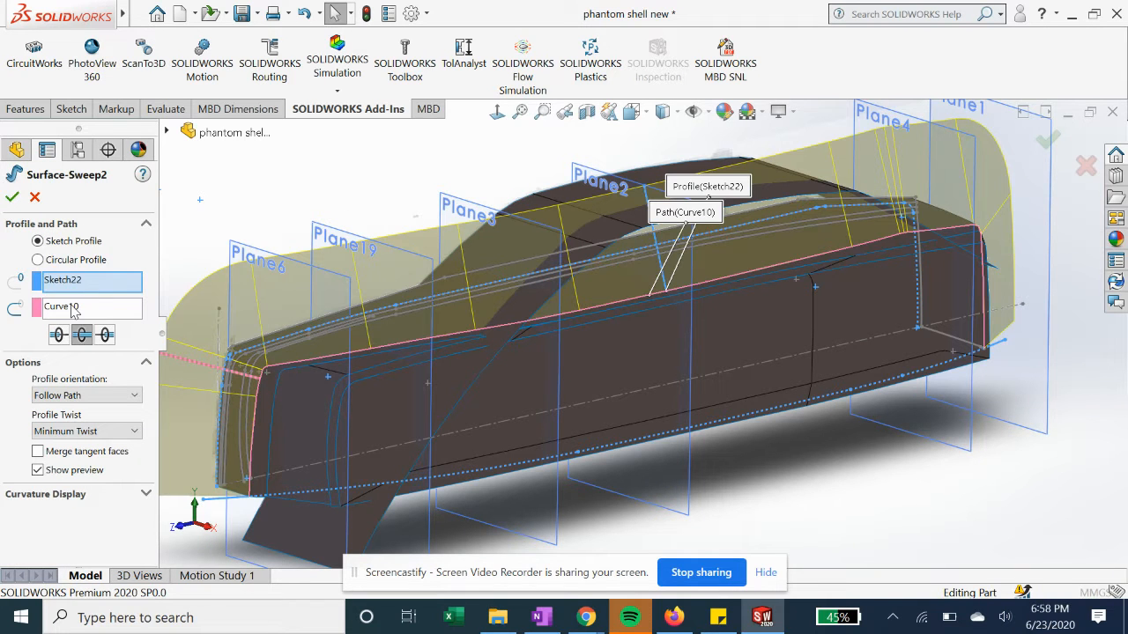
pyautogui.click(73, 308)
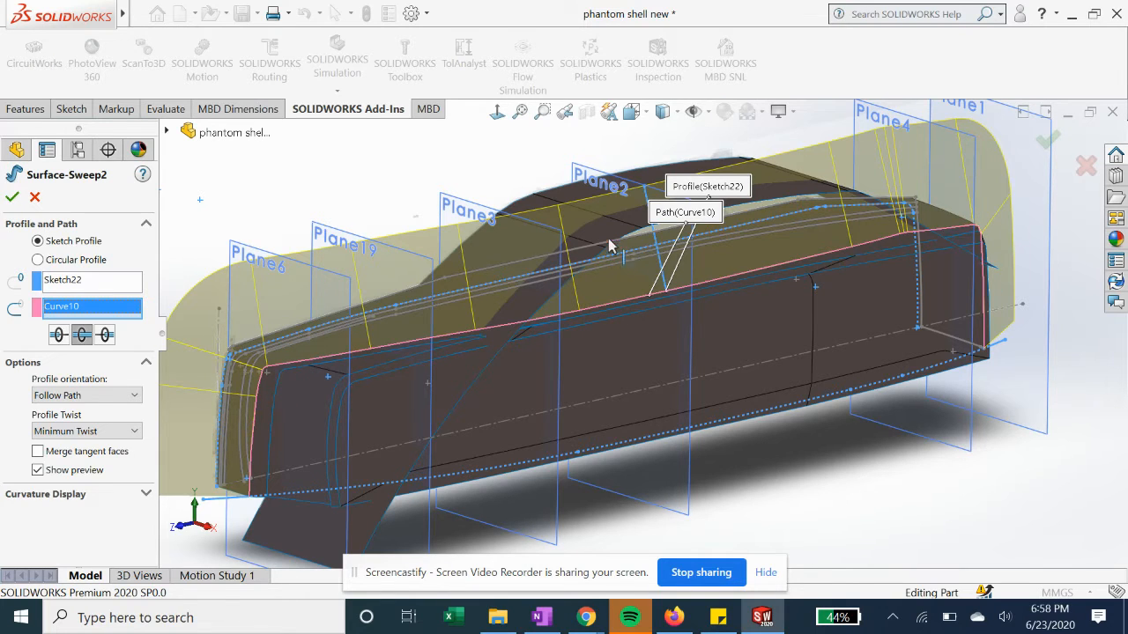
pyautogui.moveTo(267, 414); pyautogui.dragTo(284, 431, button='middle')
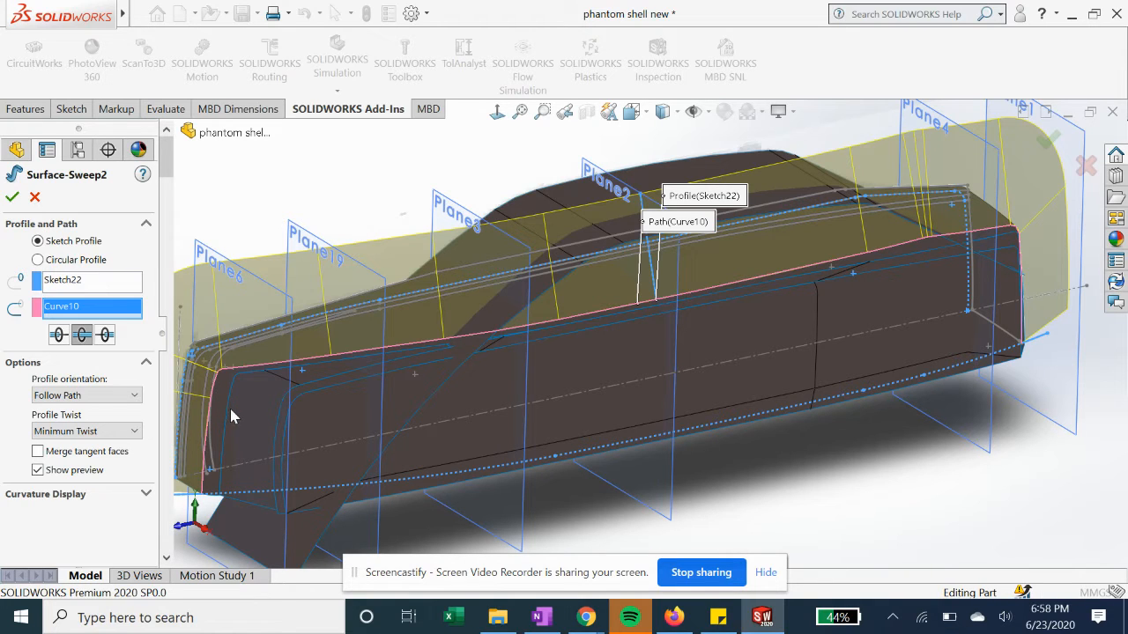
pyautogui.click(181, 132)
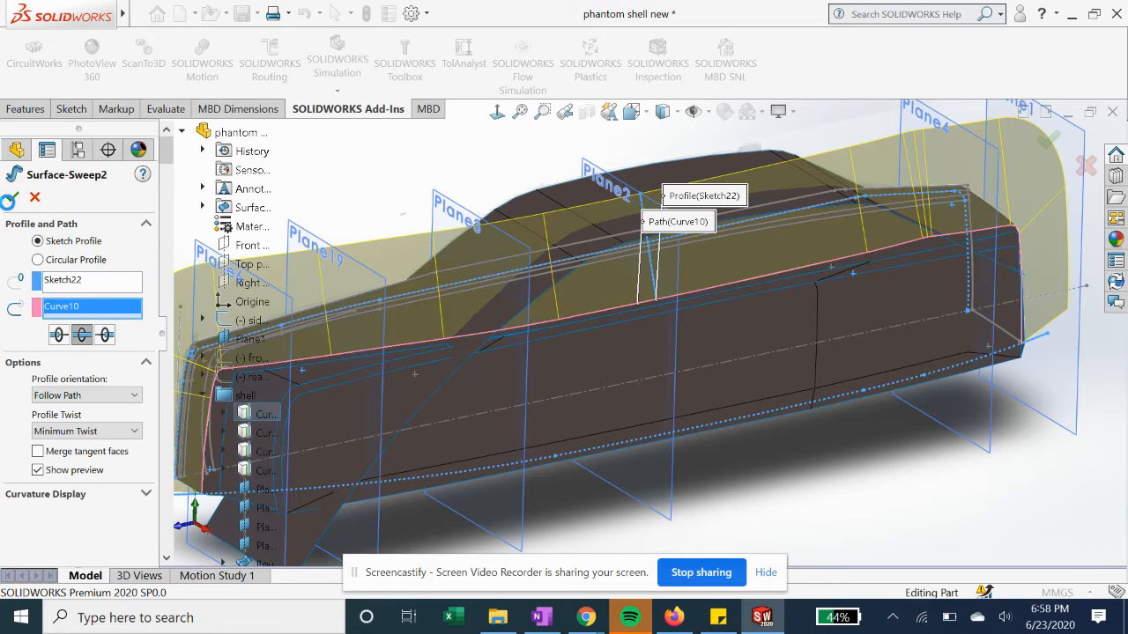
pyautogui.click(270, 414)
pyautogui.click(266, 414)
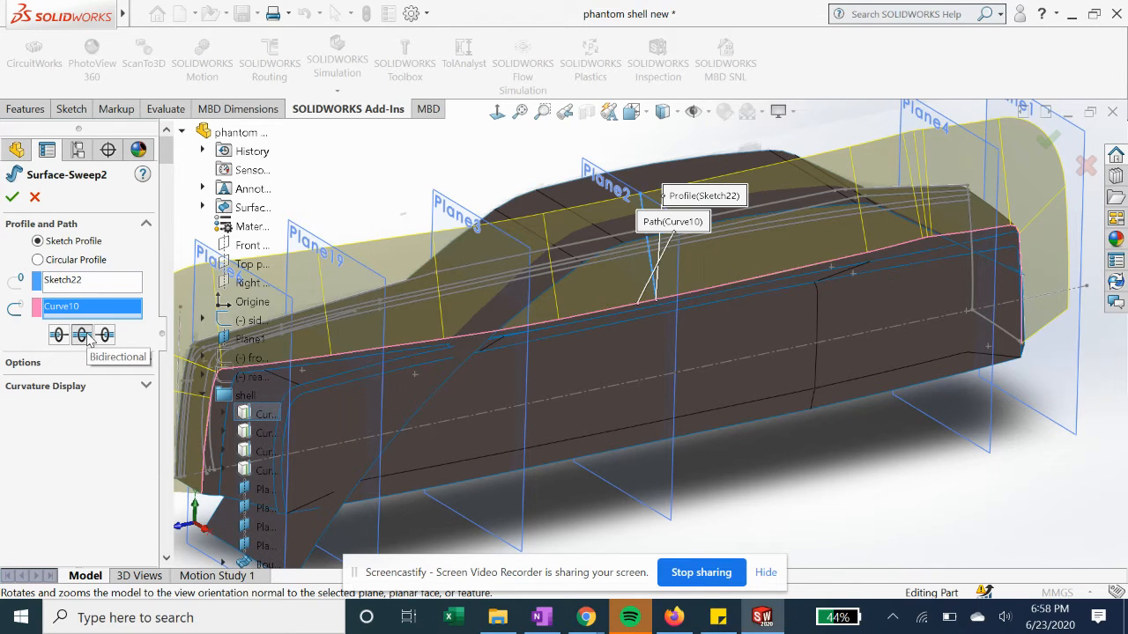
pyautogui.click(13, 197)
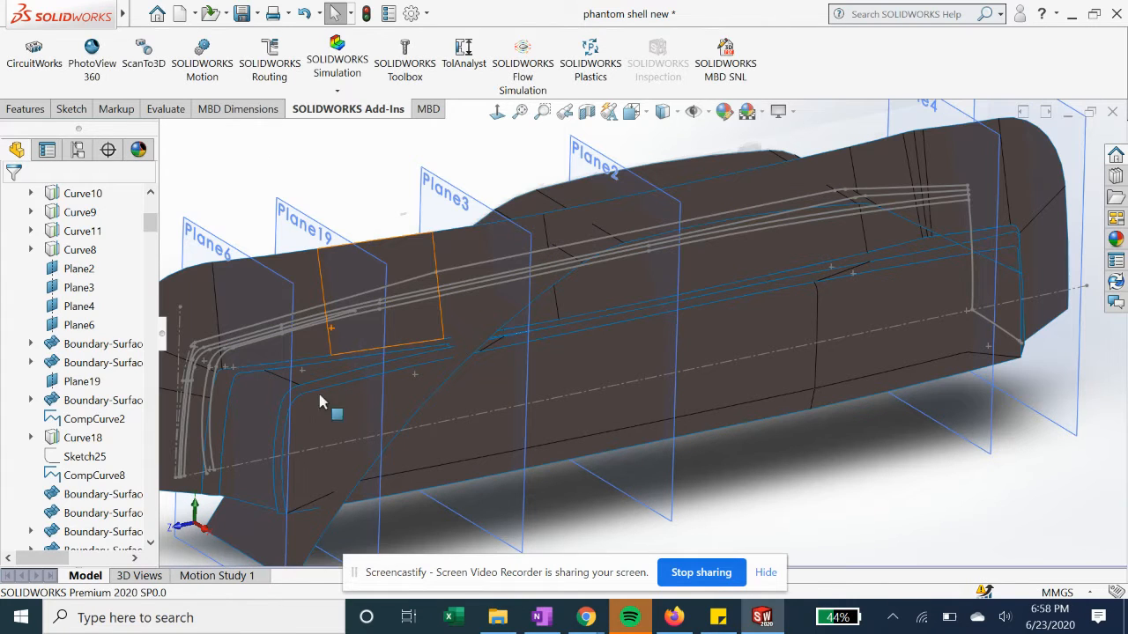
# - Expand Surface-Sweep2 in the model history and roll the history forward to include Plane5
pyautogui.scroll(1, 391, 403)
pyautogui.scroll(-5, 93, 422)
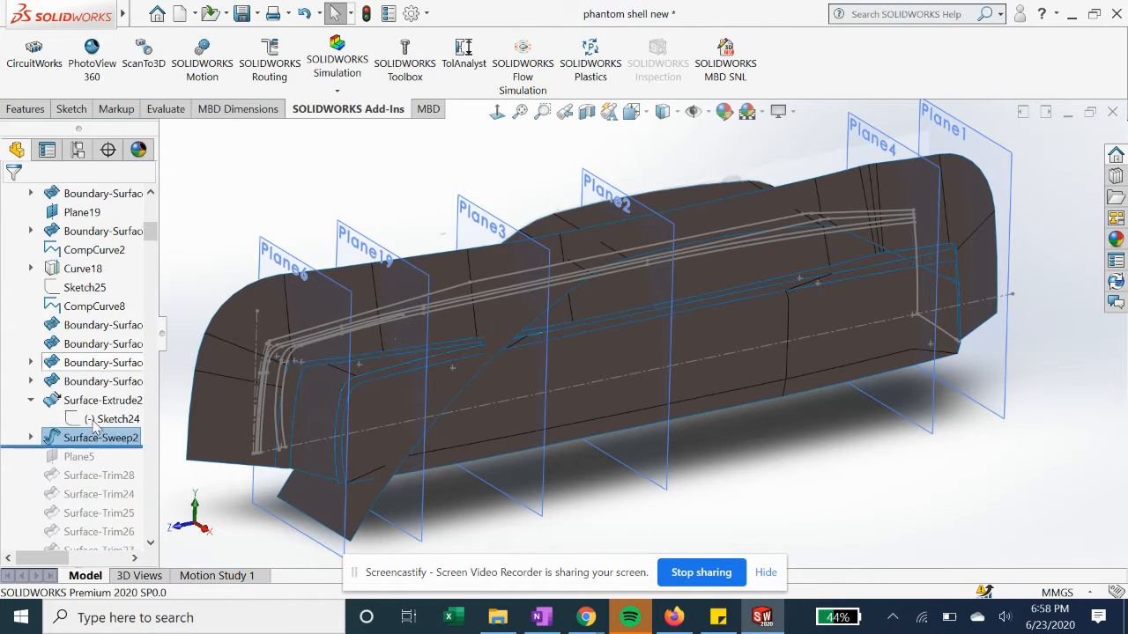
pyautogui.click(94, 326)
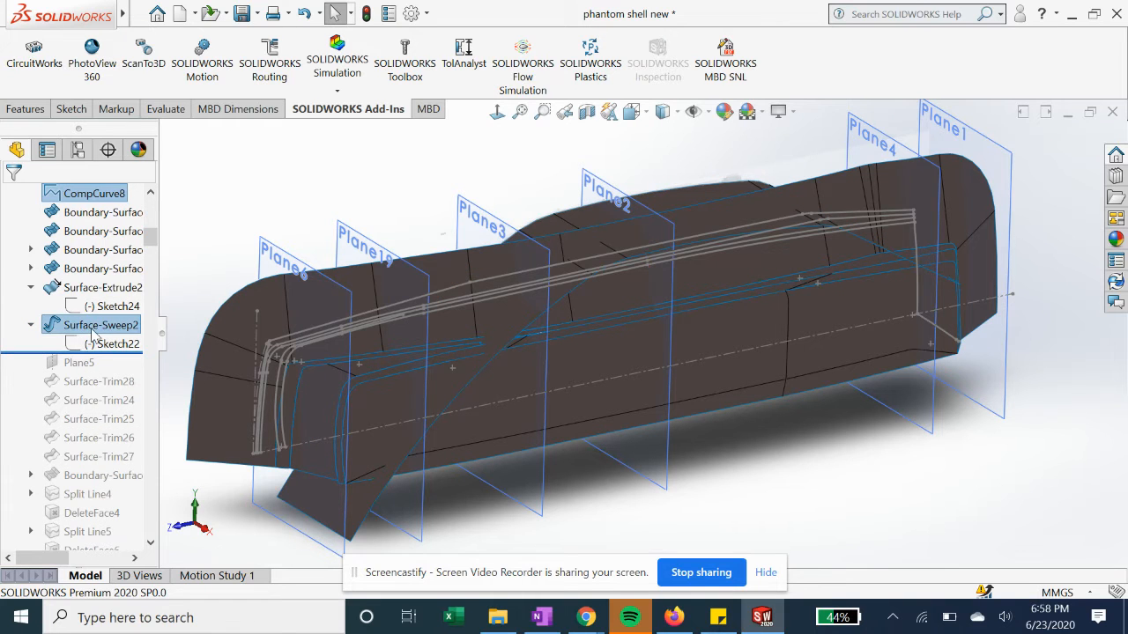
pyautogui.click(92, 328)
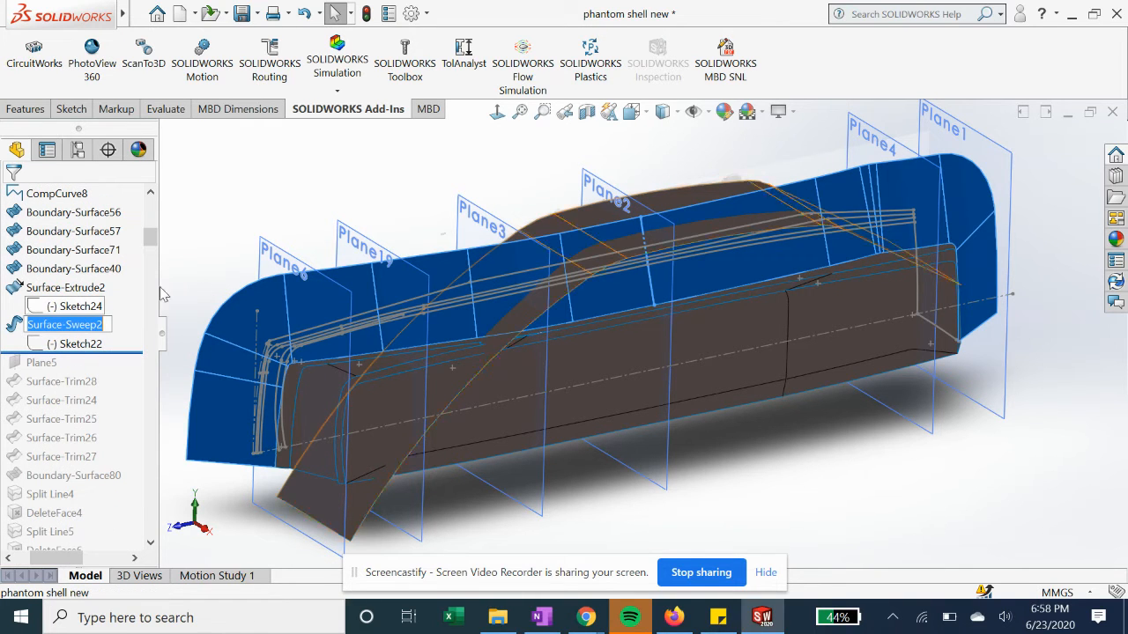
pyautogui.click(13, 351)
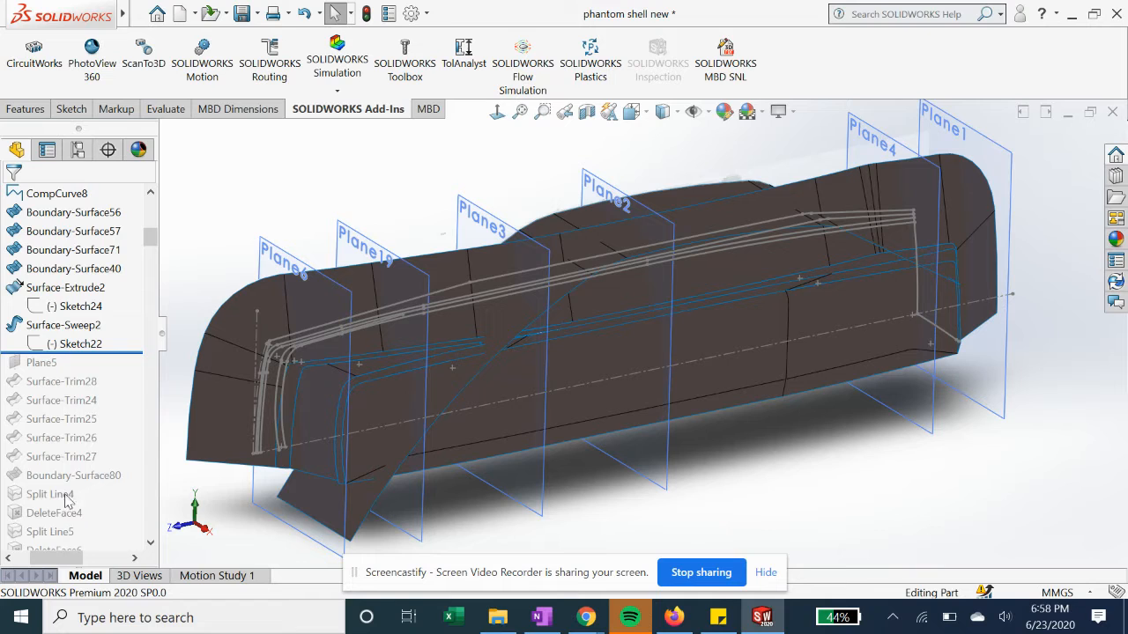
pyautogui.moveTo(47, 556); pyautogui.dragTo(7, 552)
pyautogui.moveTo(116, 353); pyautogui.dragTo(107, 367)
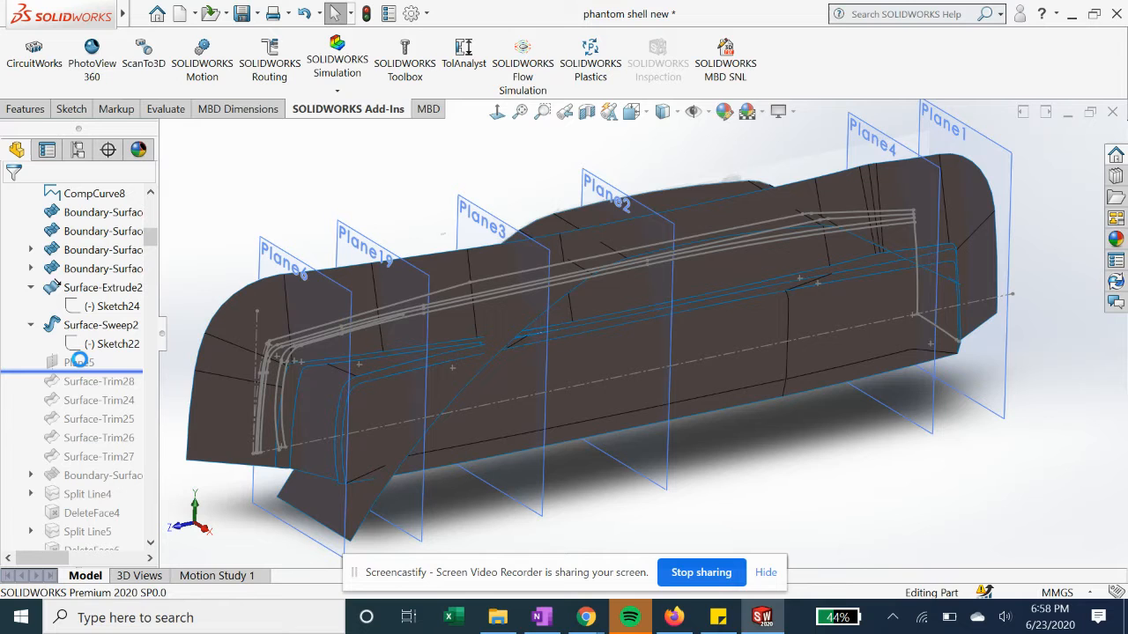
# - View Plane5 normal to its face, then review its definition, examining its offset from the Right plane, and accept it
pyautogui.click(78, 362)
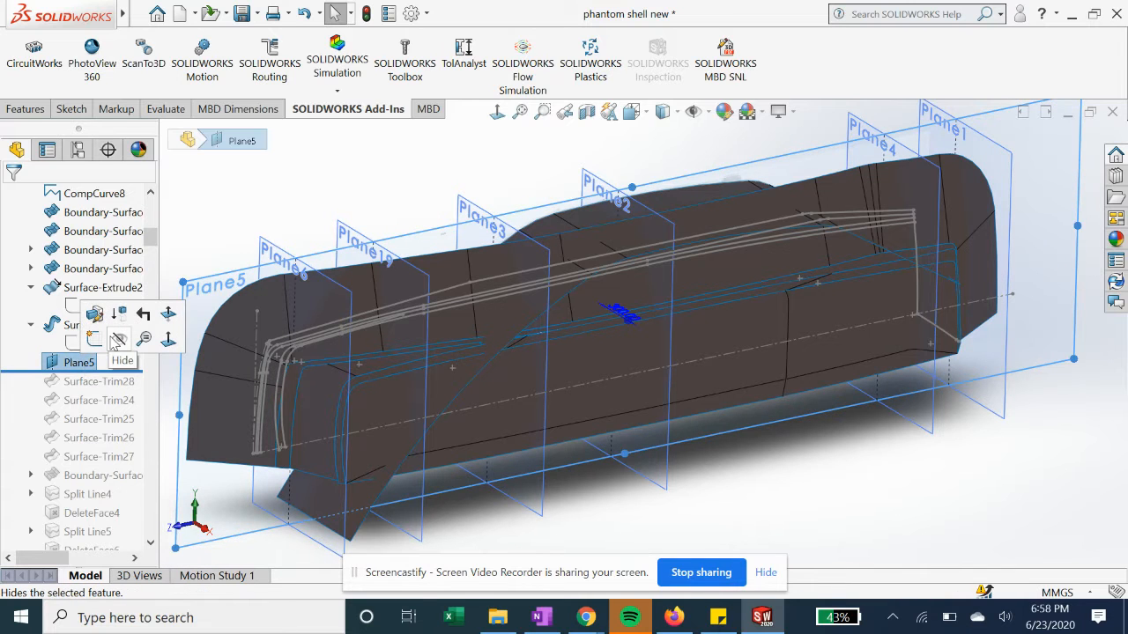
pyautogui.click(168, 338)
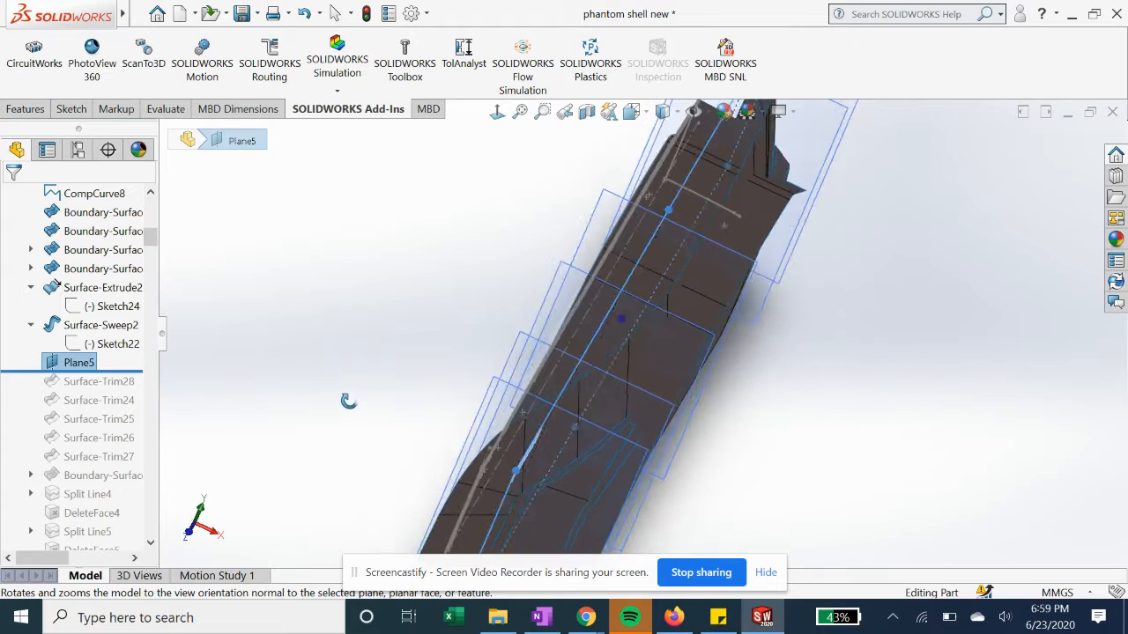
pyautogui.rightClick(85, 356)
pyautogui.click(97, 155)
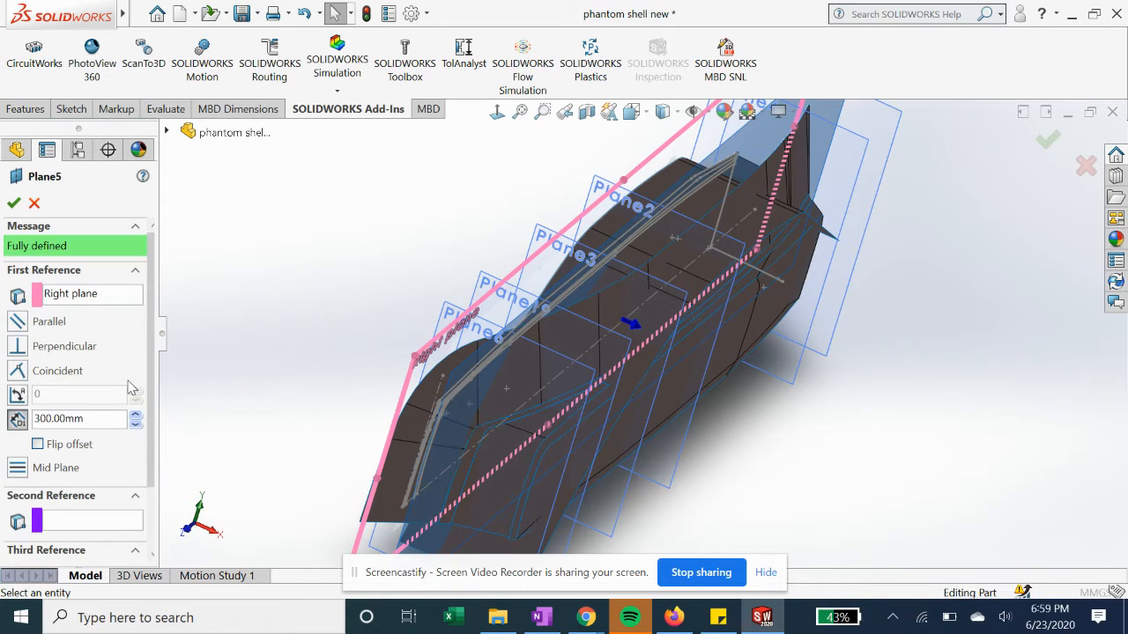
pyautogui.moveTo(308, 432)
pyautogui.mouseDown(button='middle')
pyautogui.moveTo(285, 397)
pyautogui.moveTo(306, 419)
pyautogui.mouseUp(button='middle')
pyautogui.click(13, 204)
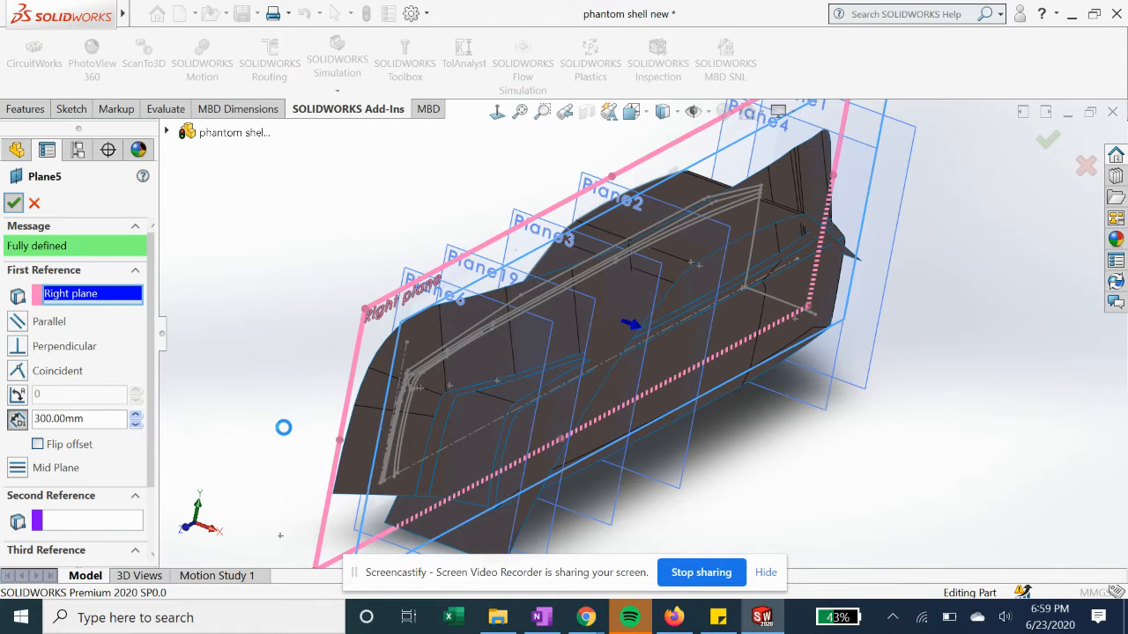
pyautogui.moveTo(282, 445); pyautogui.dragTo(258, 412, button='middle')
# - Roll the model history forward to include Surface-Trim28 and inspect the trimmed shell from the front and side
pyautogui.scroll(-2, 103, 445)
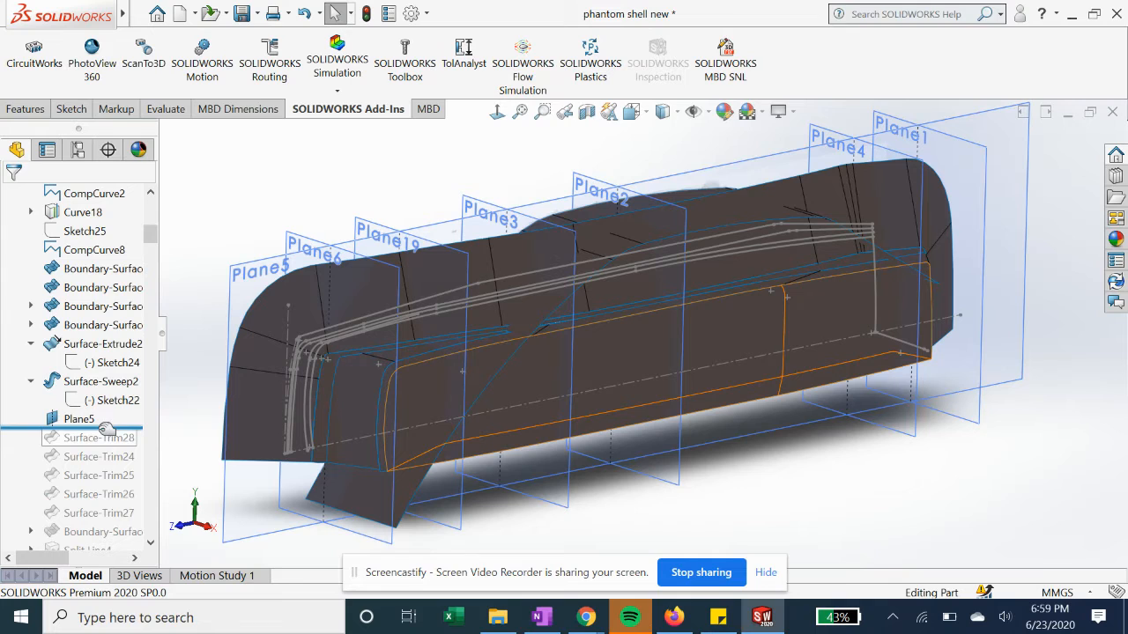
pyautogui.moveTo(107, 429); pyautogui.dragTo(103, 457)
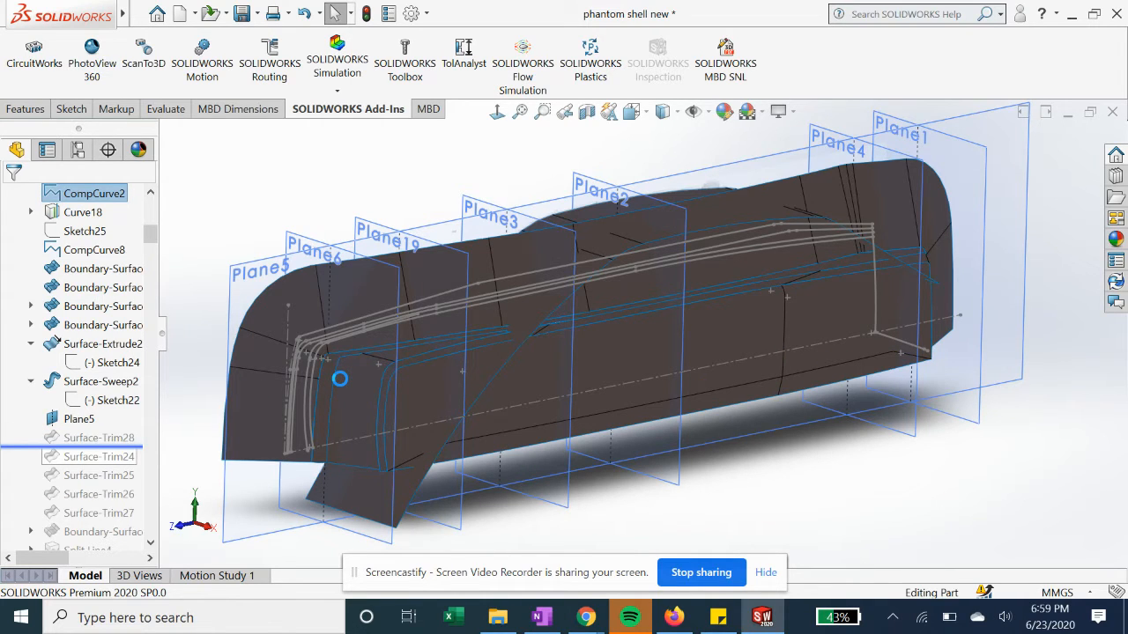
pyautogui.moveTo(368, 396); pyautogui.dragTo(390, 411, button='middle')
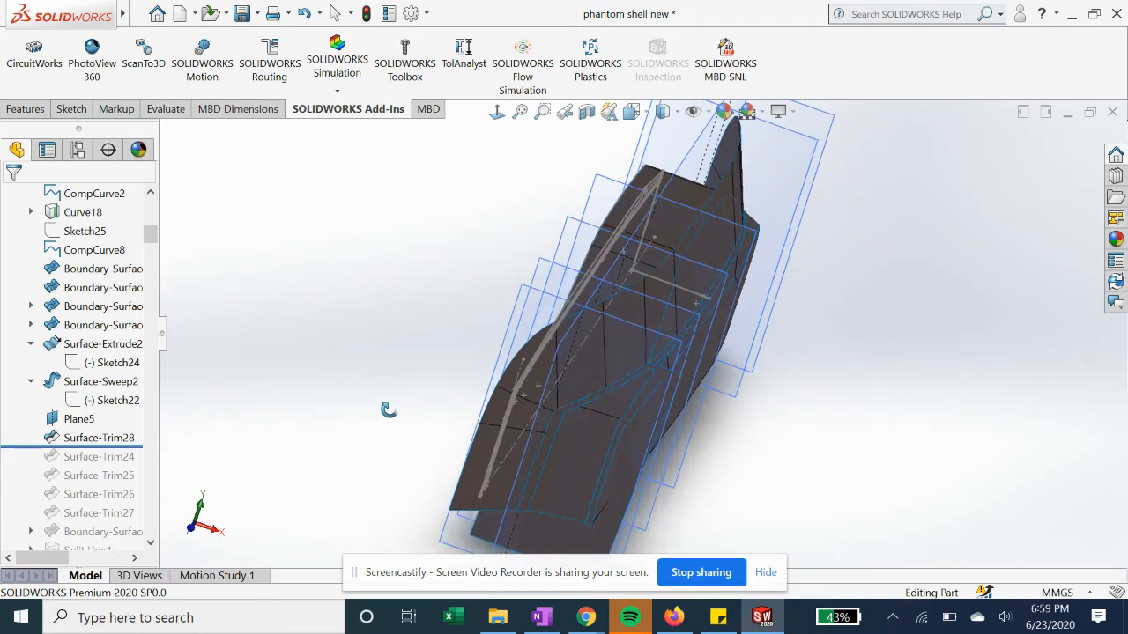
pyautogui.moveTo(544, 360); pyautogui.dragTo(526, 330, button='middle')
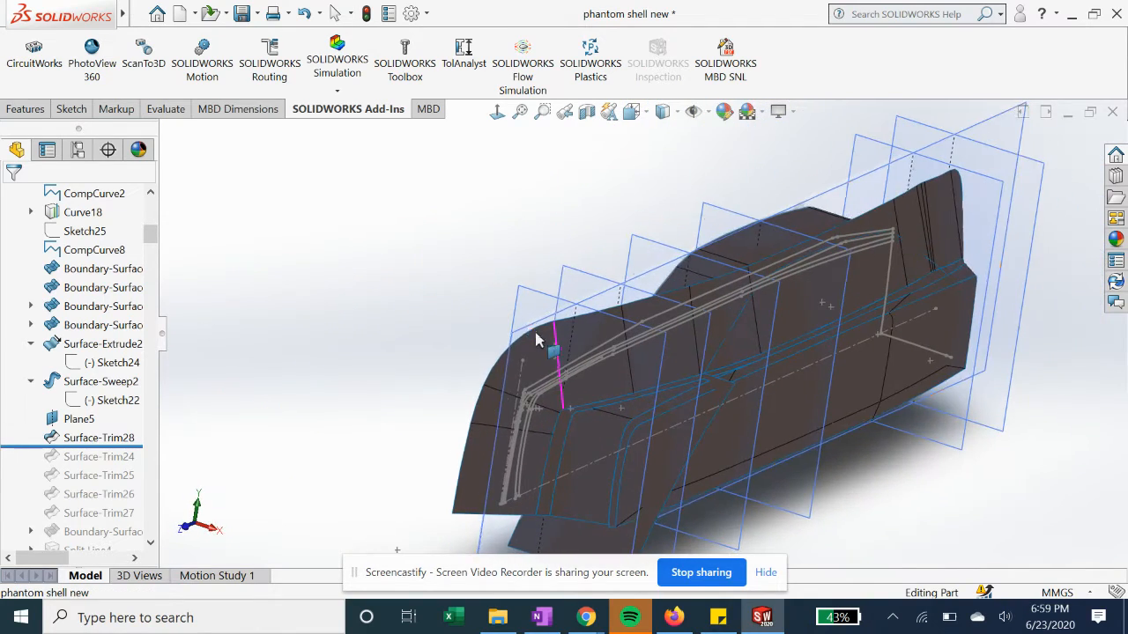
# - Review Surface-Trim28's definition, examining its trim tool Surface-Sweep2 and the piece removed from Surface-Extrude2, and accept it
pyautogui.click(113, 437)
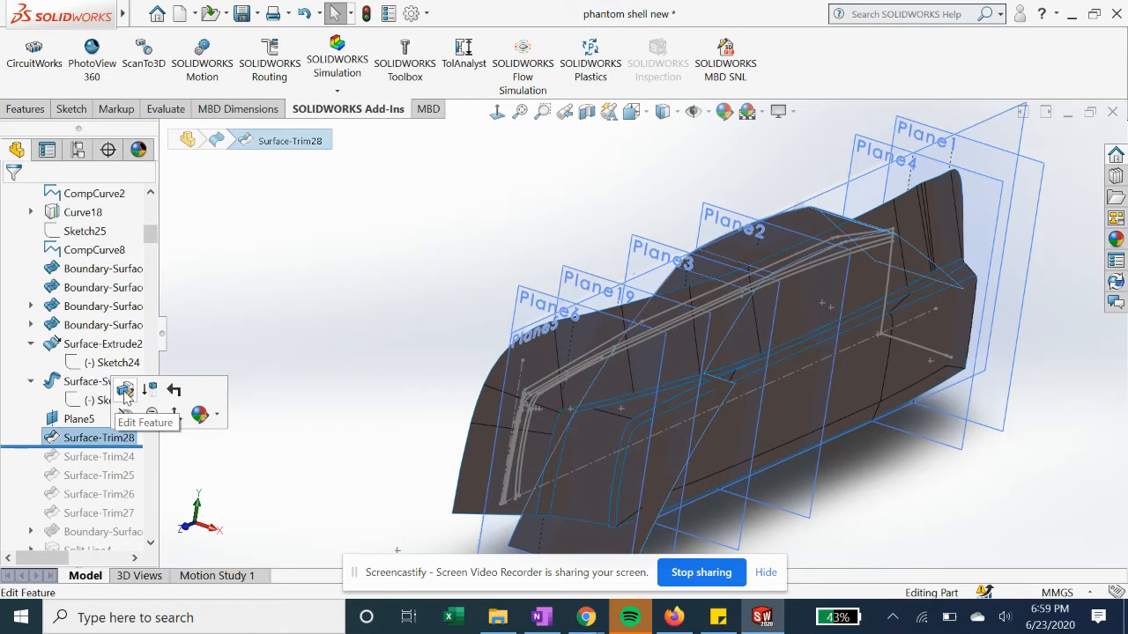
pyautogui.click(125, 393)
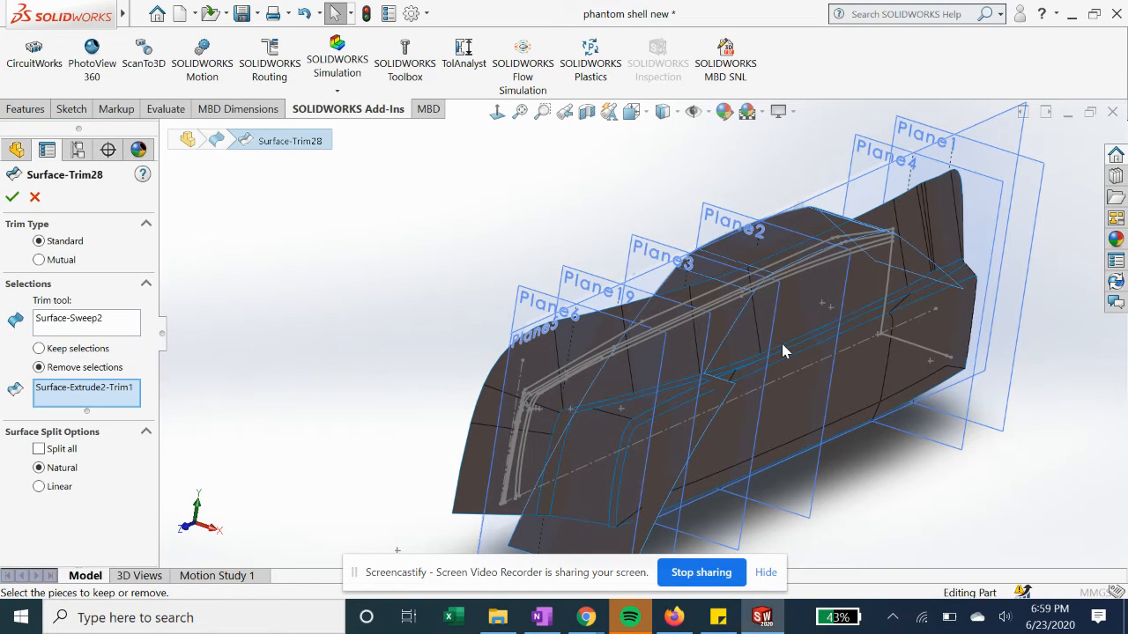
pyautogui.click(621, 342)
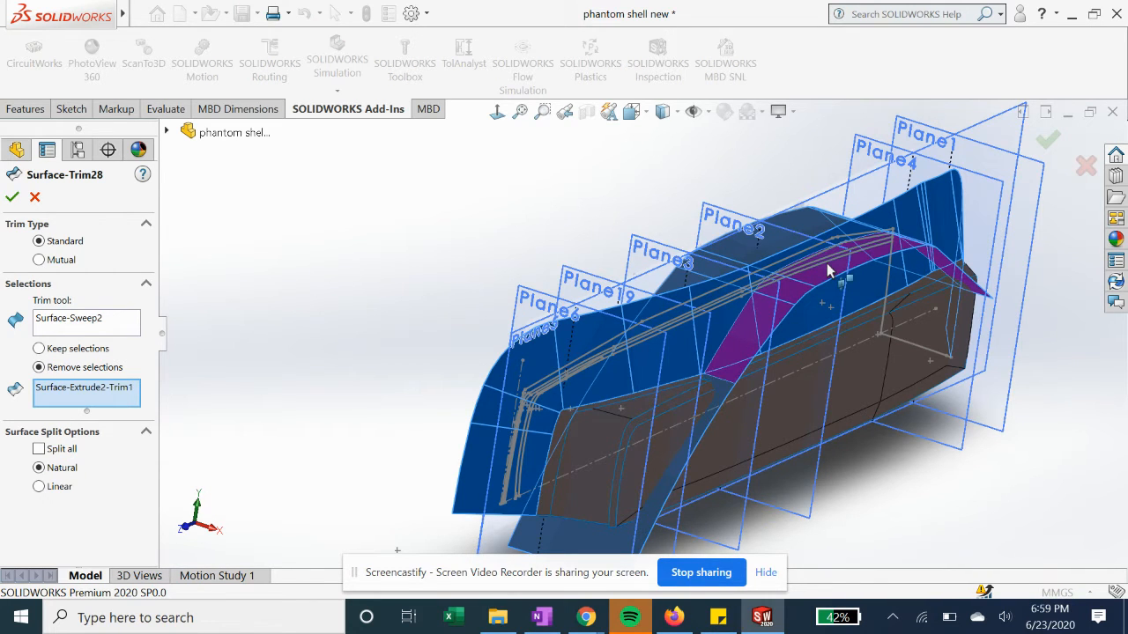
pyautogui.click(92, 333)
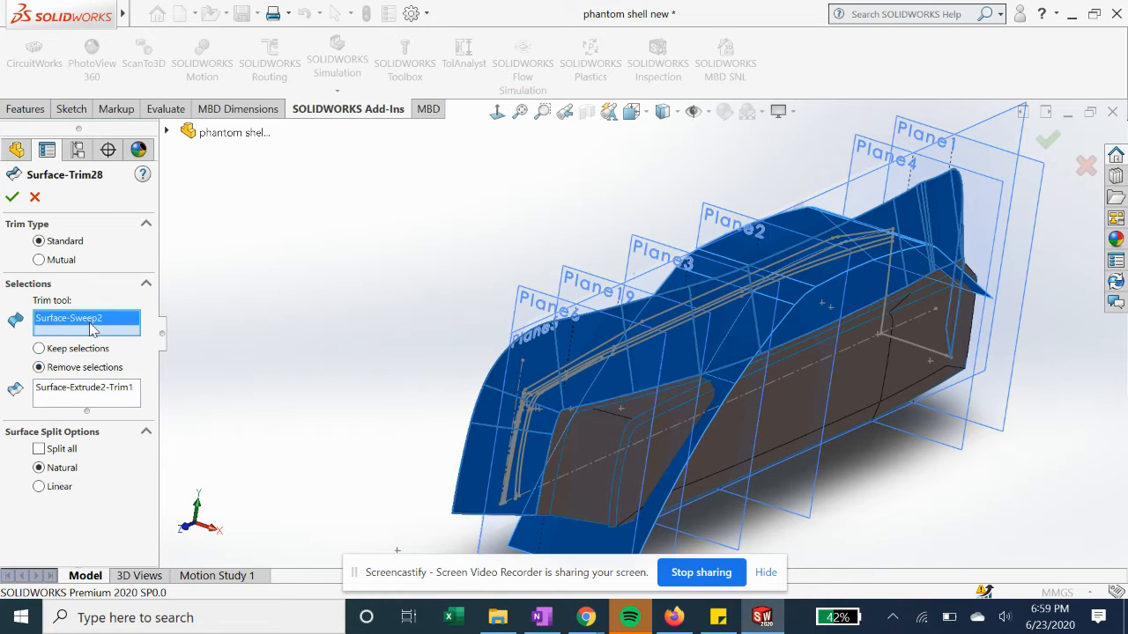
pyautogui.click(72, 394)
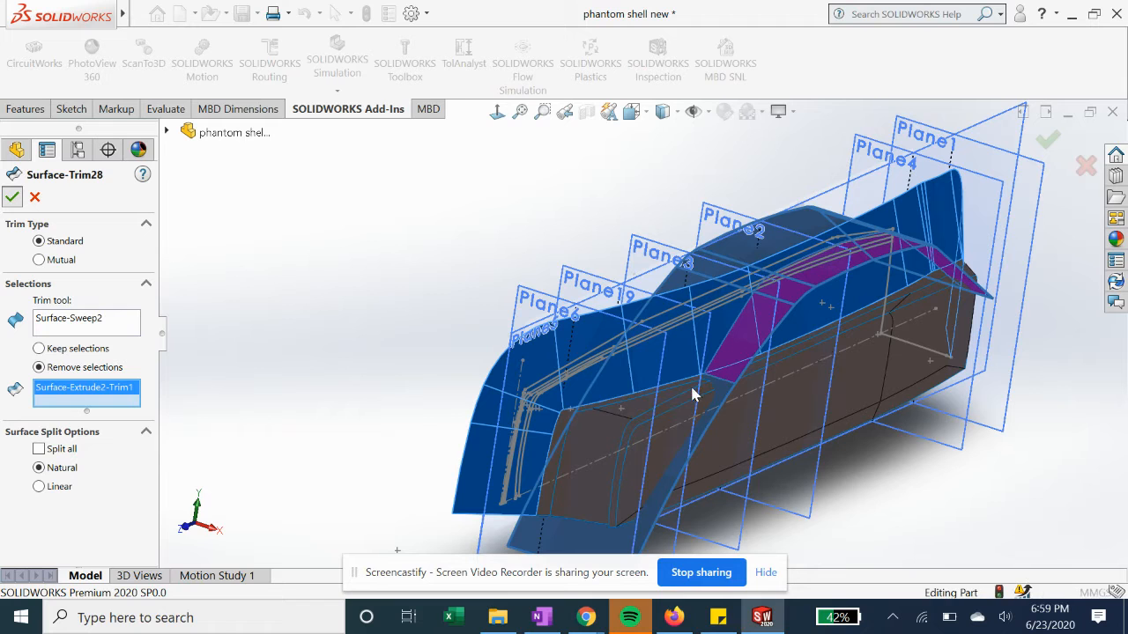
pyautogui.press('Return')
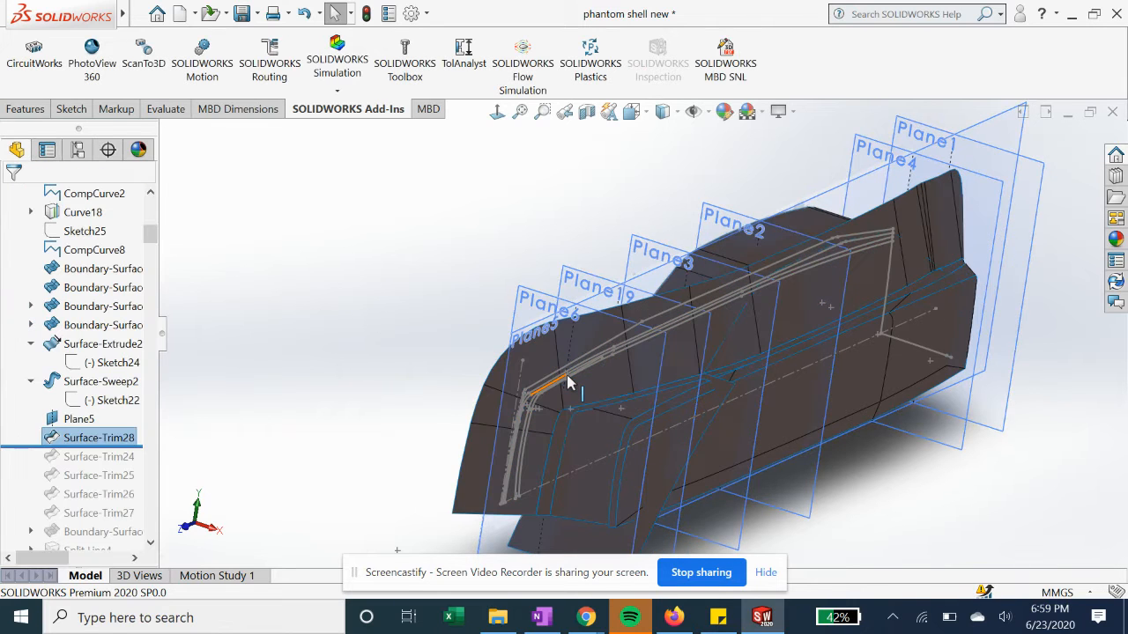
# - Roll the model history forward to include Surface-Trim24 and inspect the trimmed upper body
pyautogui.moveTo(573, 385); pyautogui.dragTo(333, 411, button='middle')
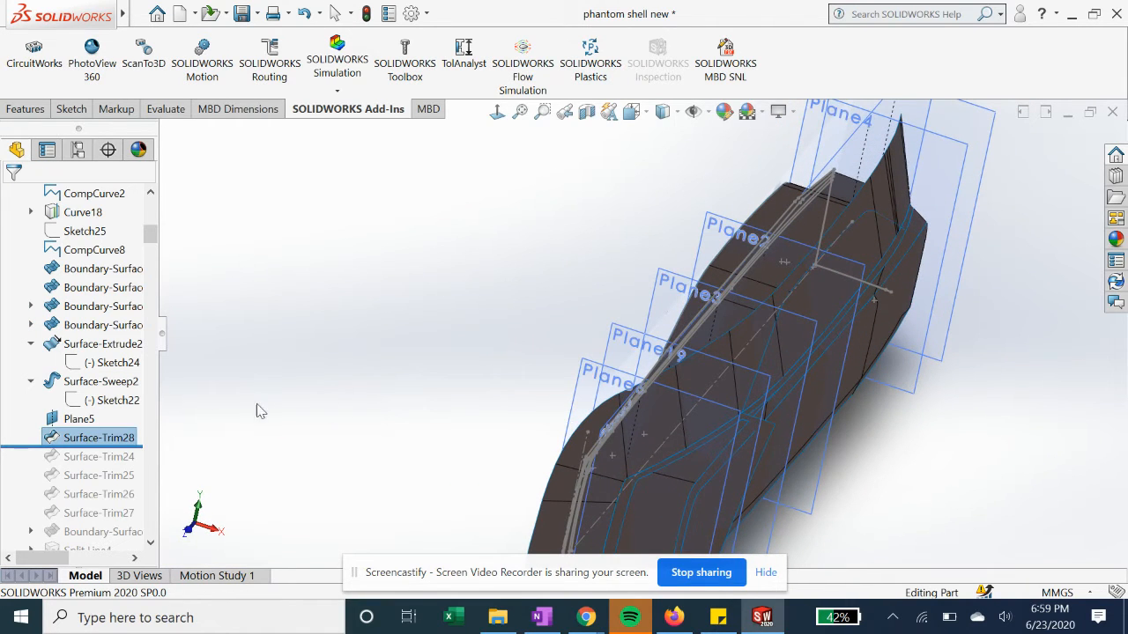
pyautogui.moveTo(141, 445)
pyautogui.mouseDown()
pyautogui.moveTo(139, 479)
pyautogui.moveTo(137, 466)
pyautogui.mouseUp()
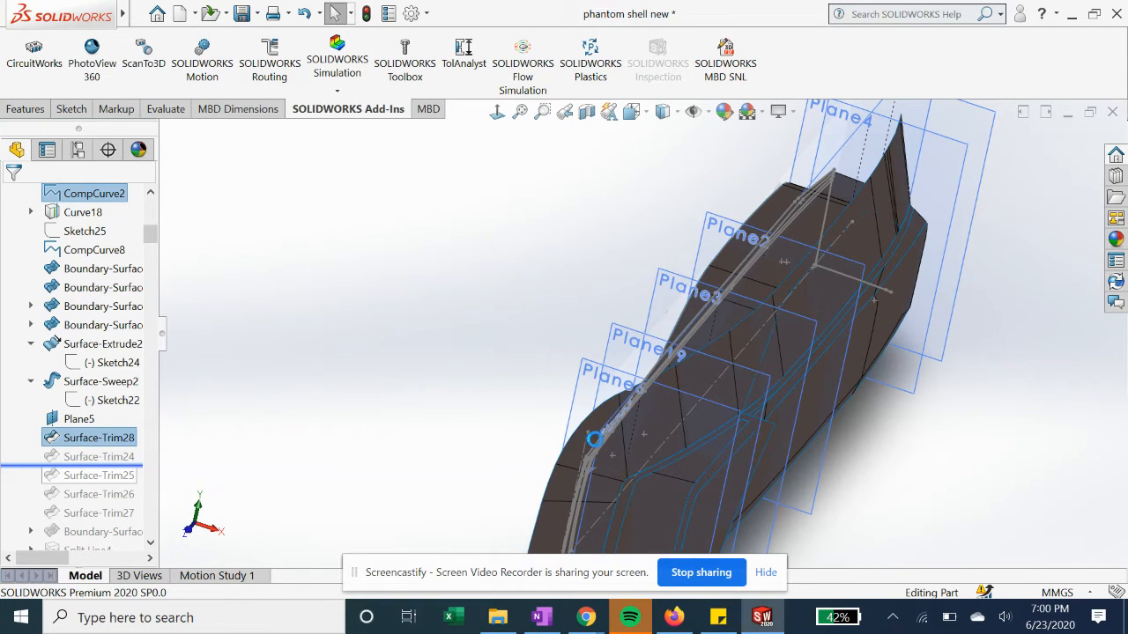
pyautogui.moveTo(716, 365); pyautogui.dragTo(750, 427, button='middle')
pyautogui.scroll(2, 822, 433)
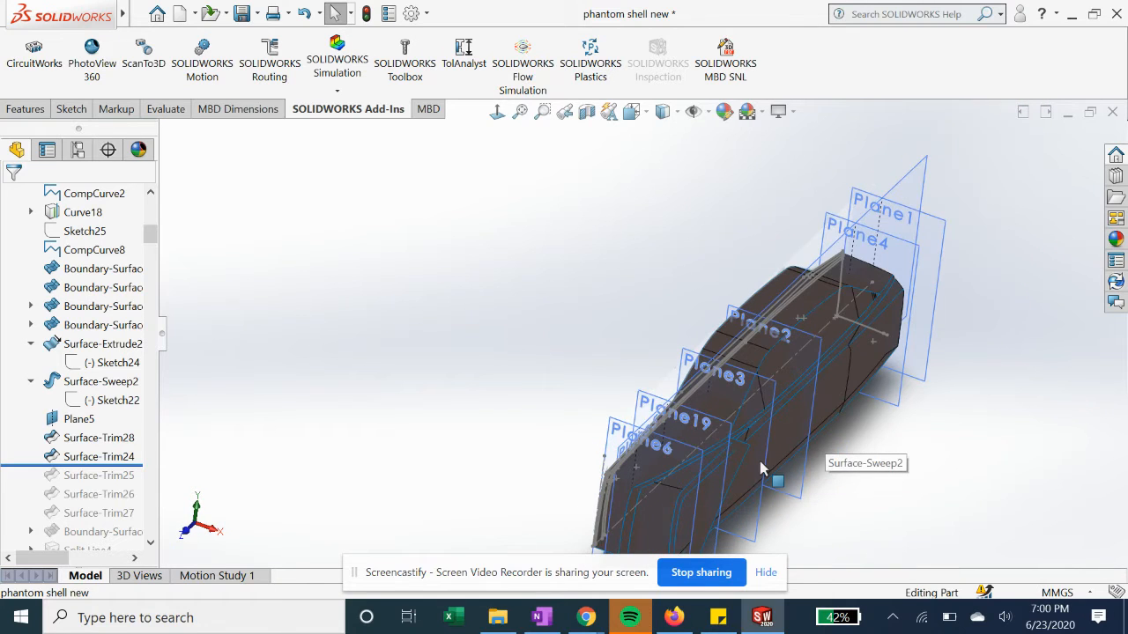
pyautogui.scroll(-2, 758, 474)
# - Review Surface-Trim24's definition, examining its trim tool Surface-Trim28 and the removed Surface-Sweep2 piece, and accept it
pyautogui.click(104, 456)
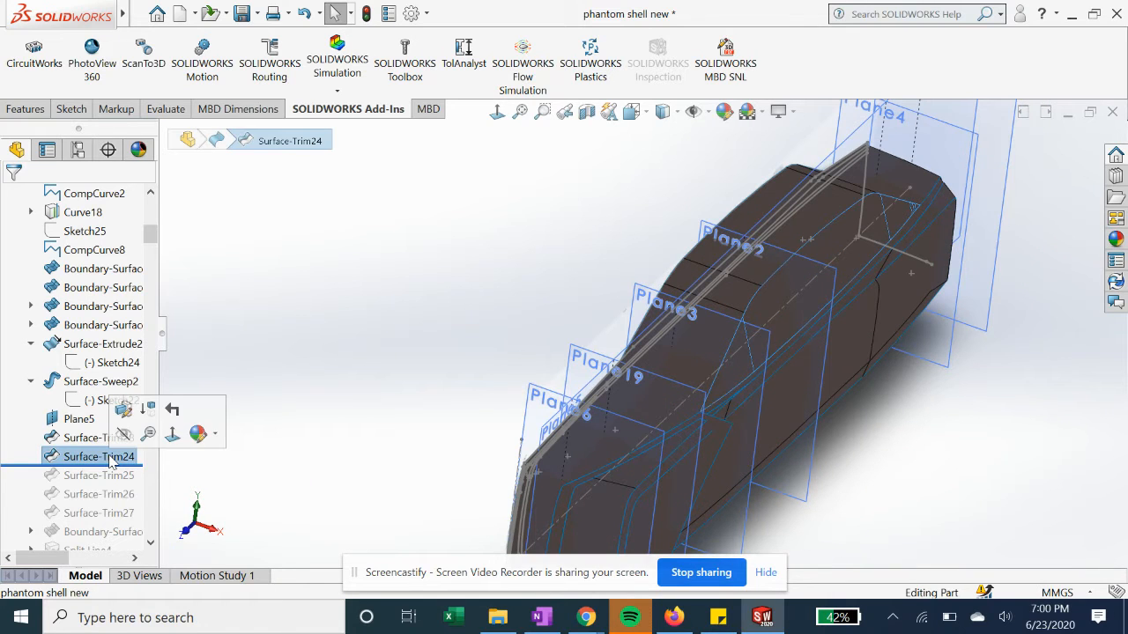
pyautogui.click(123, 410)
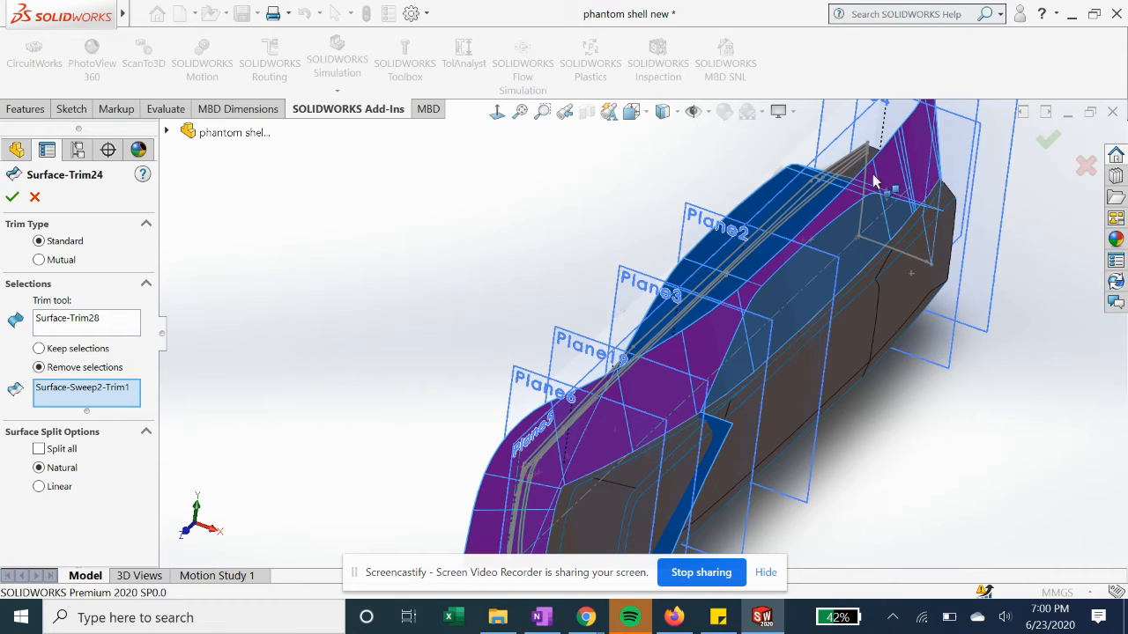
pyautogui.moveTo(599, 432); pyautogui.dragTo(564, 414, button='middle')
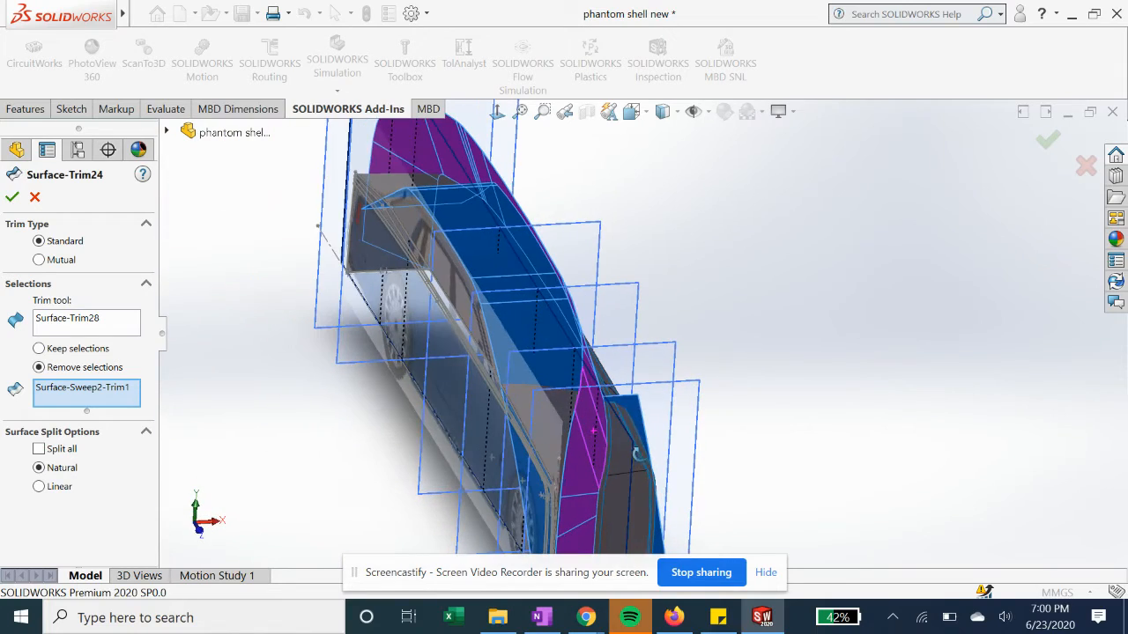
pyautogui.click(78, 322)
pyautogui.moveTo(388, 365); pyautogui.dragTo(318, 335, button='middle')
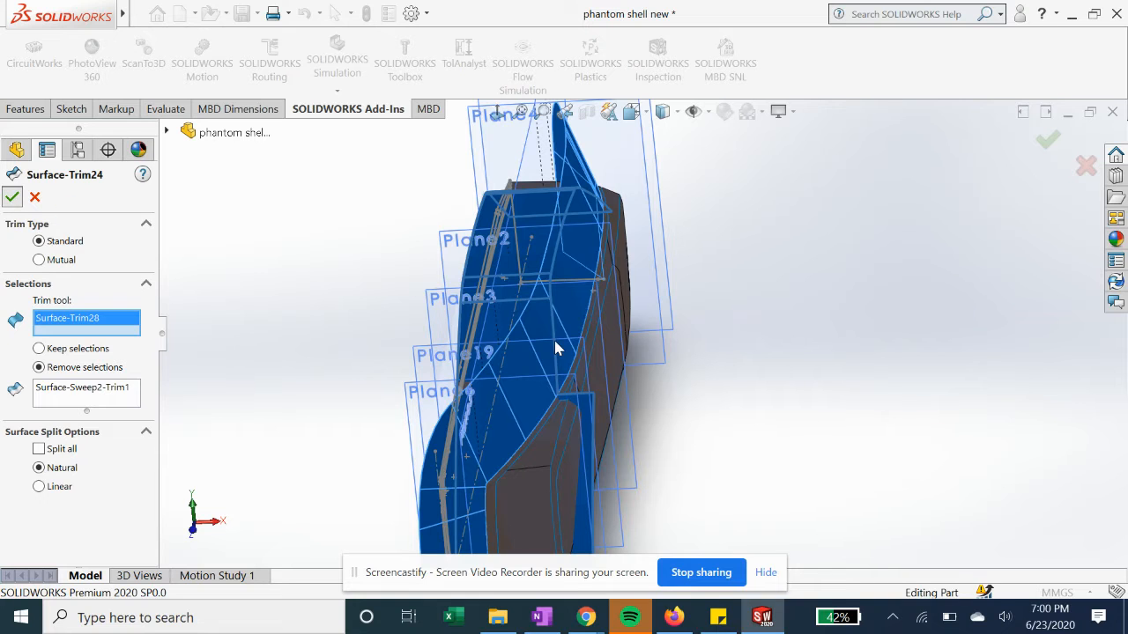
pyautogui.press('Return')
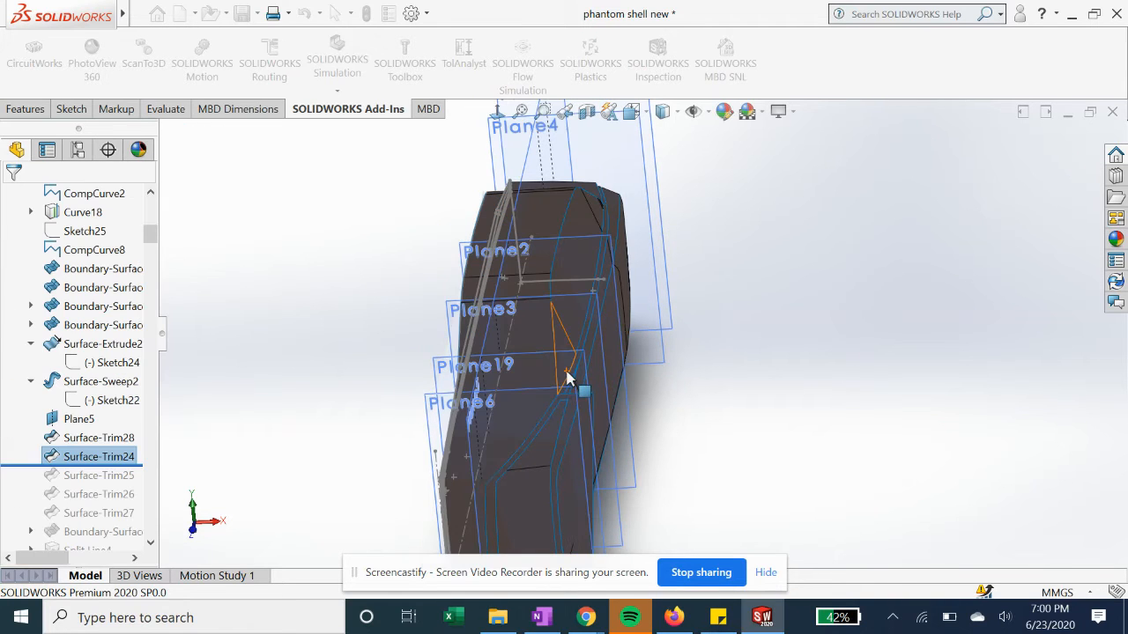
# - Inspect the shell from the front and side, then roll the model history forward to include Surface-Trim25
pyautogui.moveTo(537, 388); pyautogui.dragTo(515, 442, button='middle')
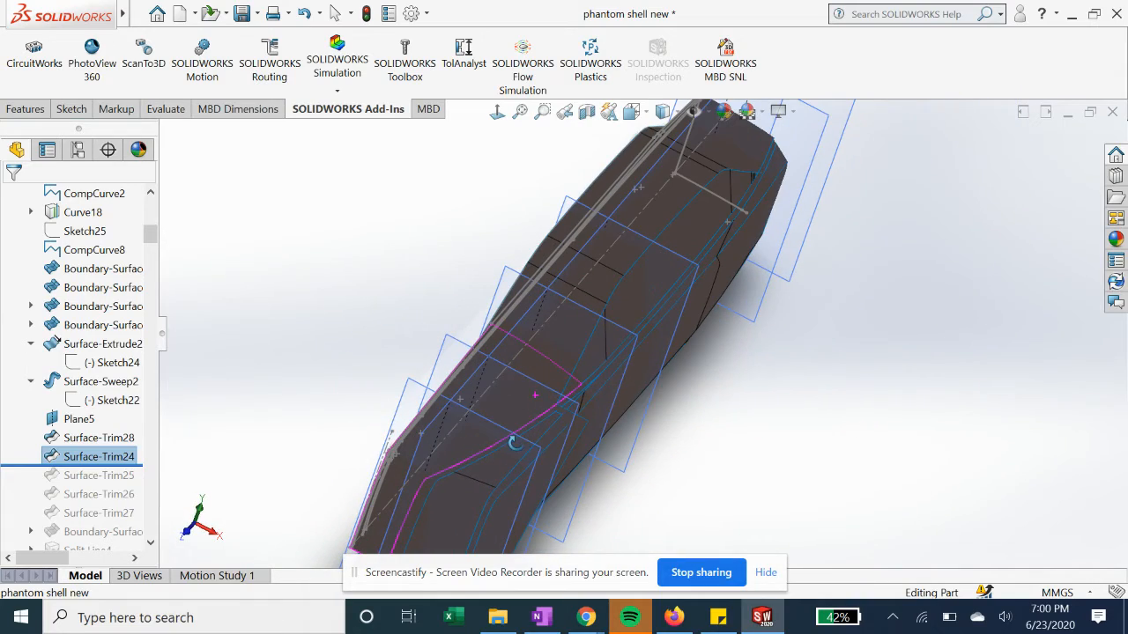
pyautogui.moveTo(578, 409); pyautogui.dragTo(529, 384, button='middle')
pyautogui.scroll(-2, 94, 432)
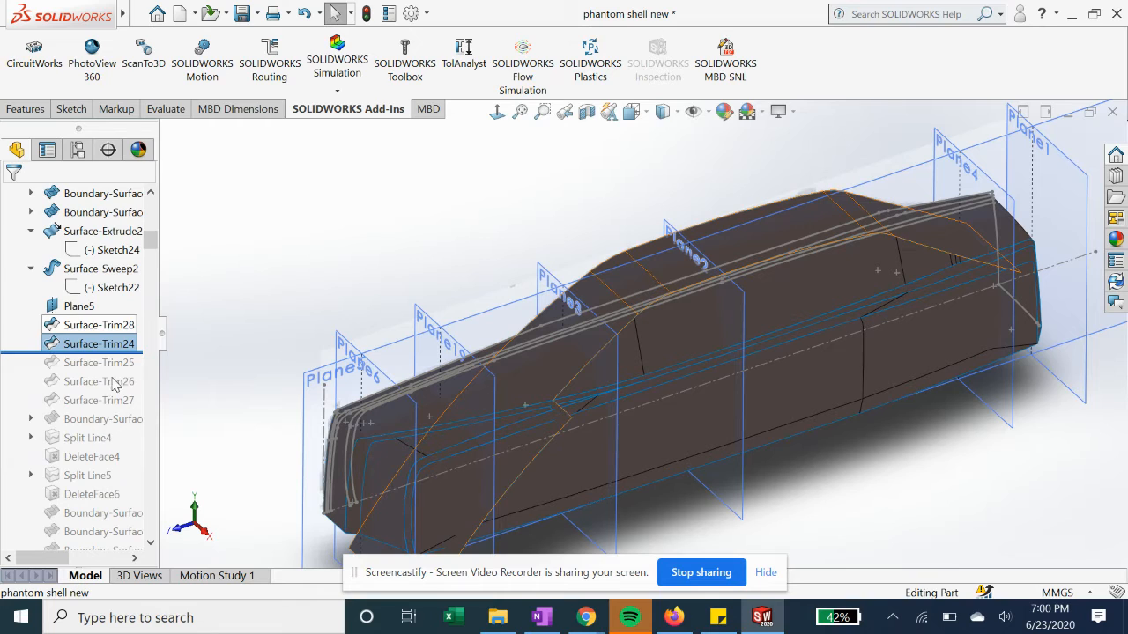
pyautogui.moveTo(120, 352); pyautogui.dragTo(117, 375)
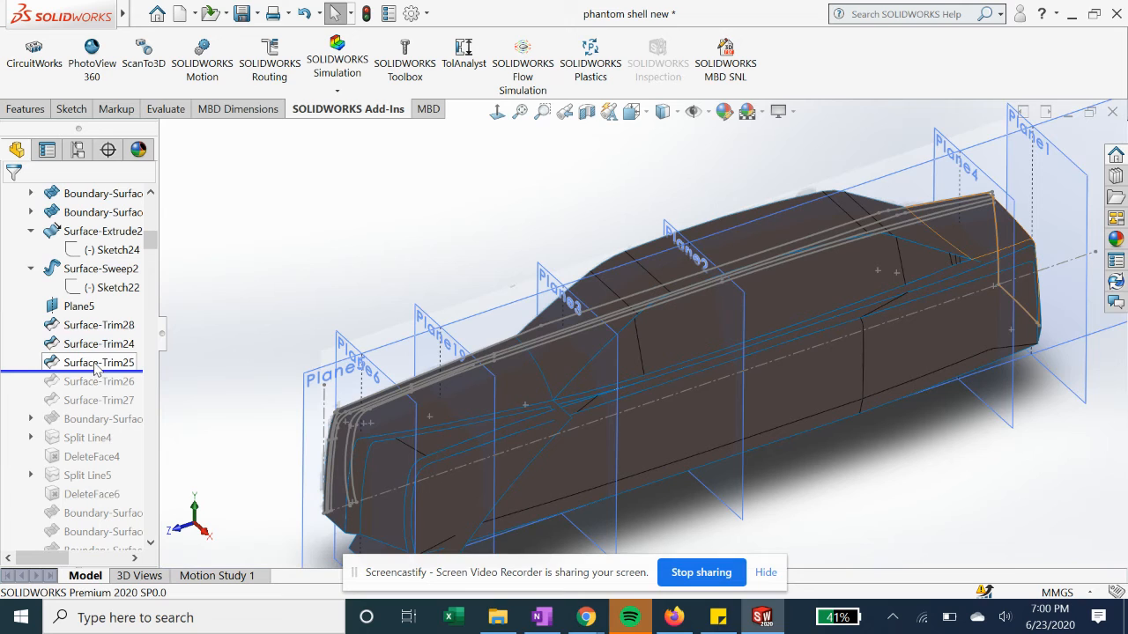
# - Review Surface-Trim25's definition, examining its trim tool Surface-Trim28 and the removed boundary surface pieces, and accept it
pyautogui.click(97, 363)
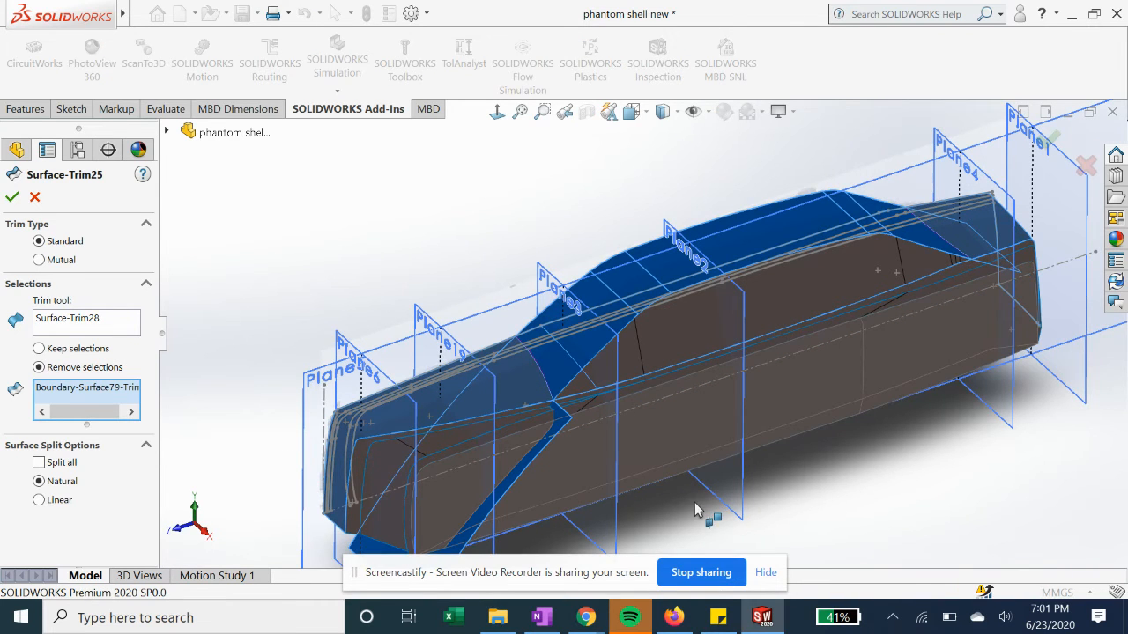
pyautogui.moveTo(696, 511); pyautogui.dragTo(723, 455, button='middle')
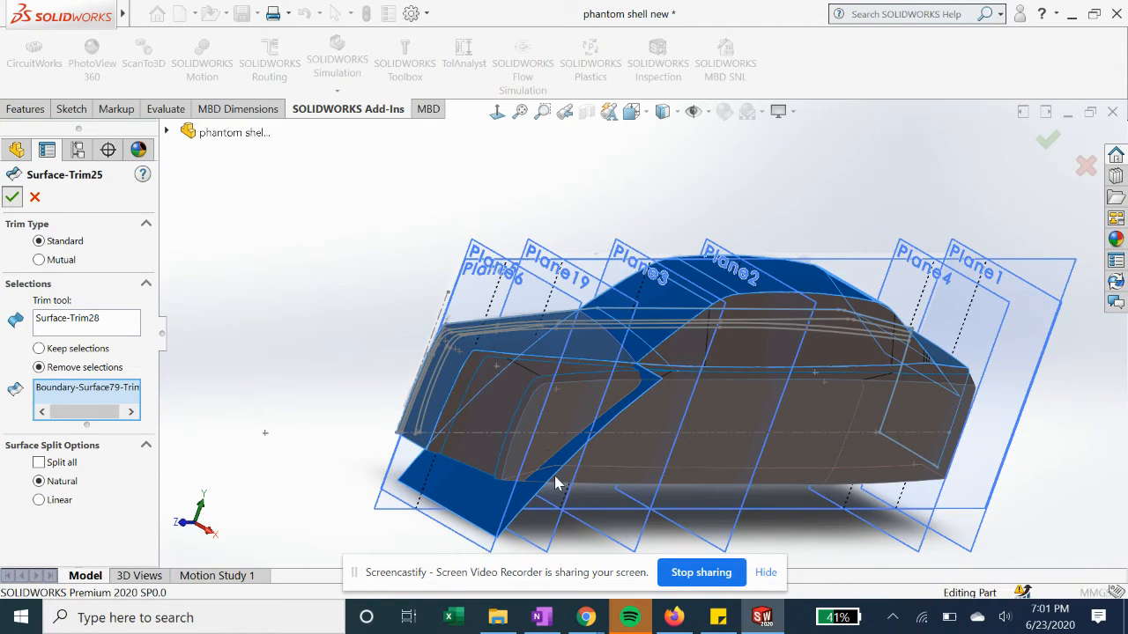
pyautogui.press('Return')
pyautogui.moveTo(599, 478); pyautogui.dragTo(526, 466, button='middle')
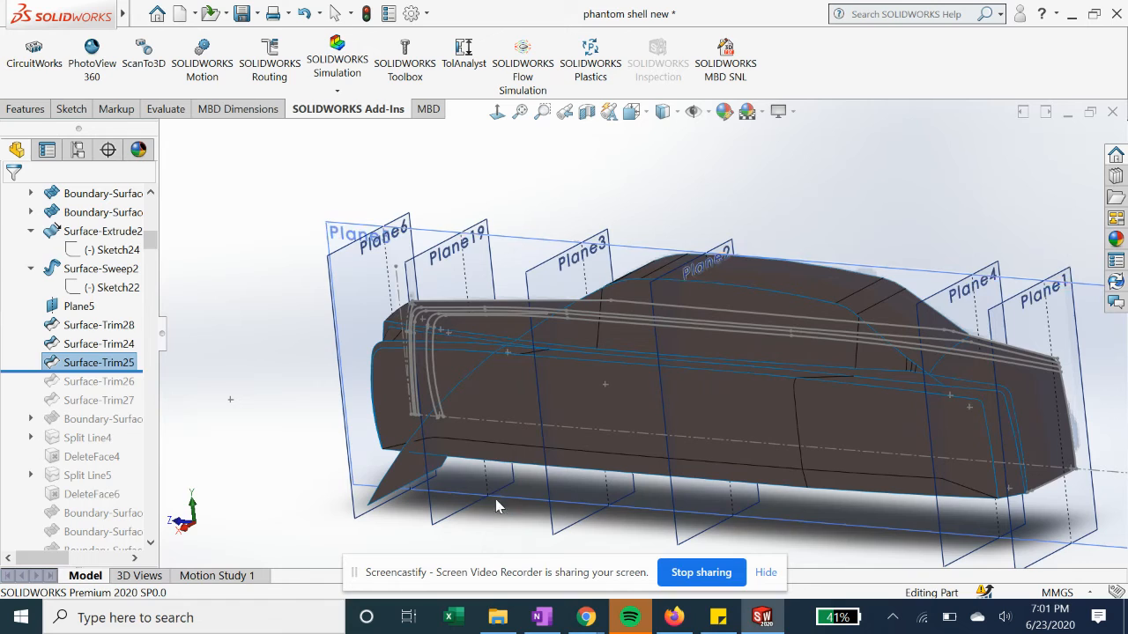
# - Roll the history forward to include Surface-Trim26, then review its trim tool Surface-Trim25 and its removed piece, and accept the definition
pyautogui.moveTo(132, 372); pyautogui.dragTo(127, 394)
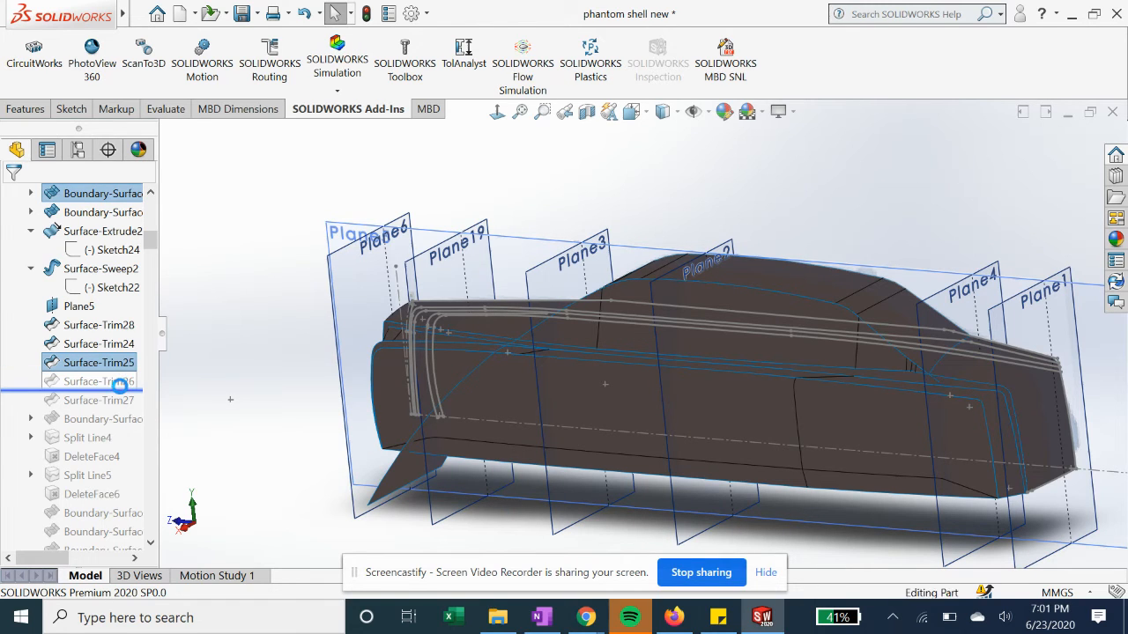
pyautogui.moveTo(119, 386); pyautogui.dragTo(119, 390)
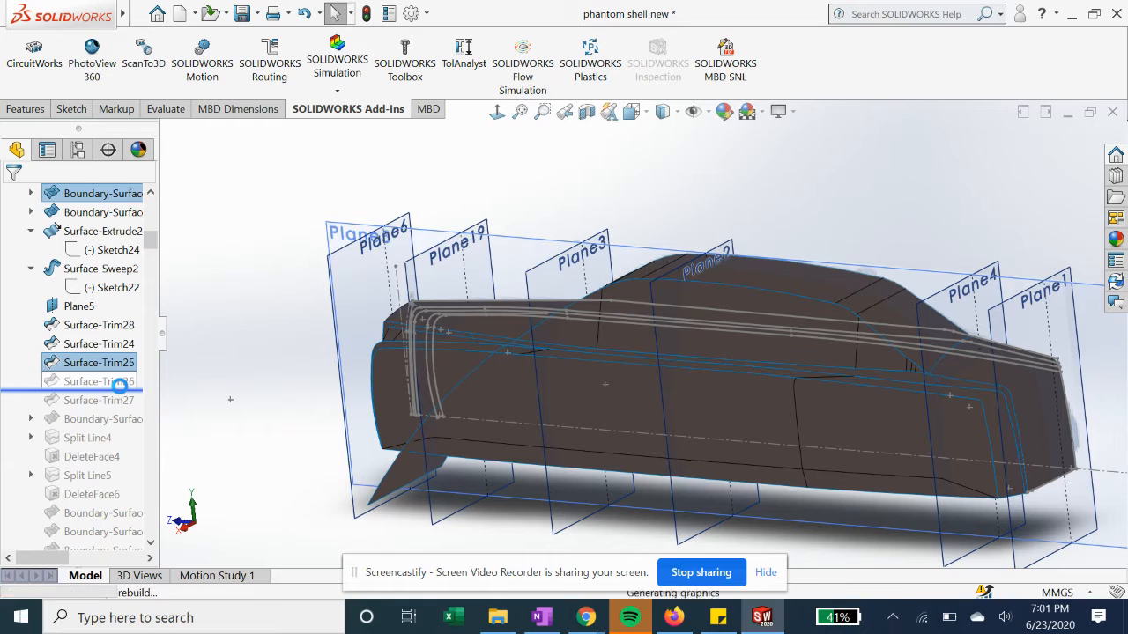
pyautogui.click(85, 385)
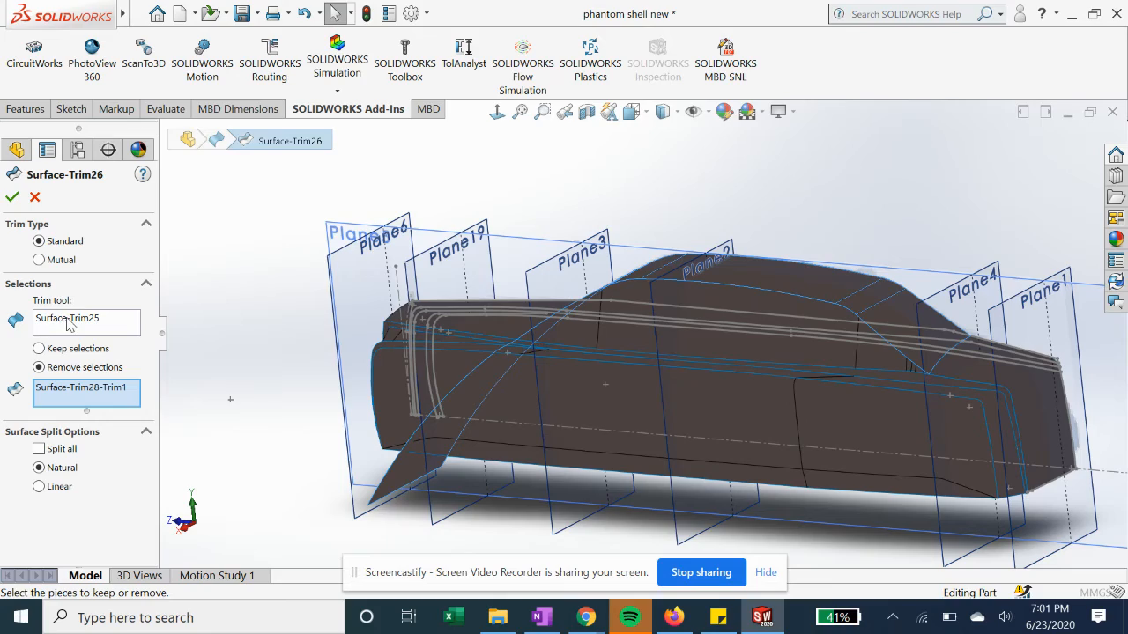
pyautogui.moveTo(473, 394); pyautogui.dragTo(496, 403, button='middle')
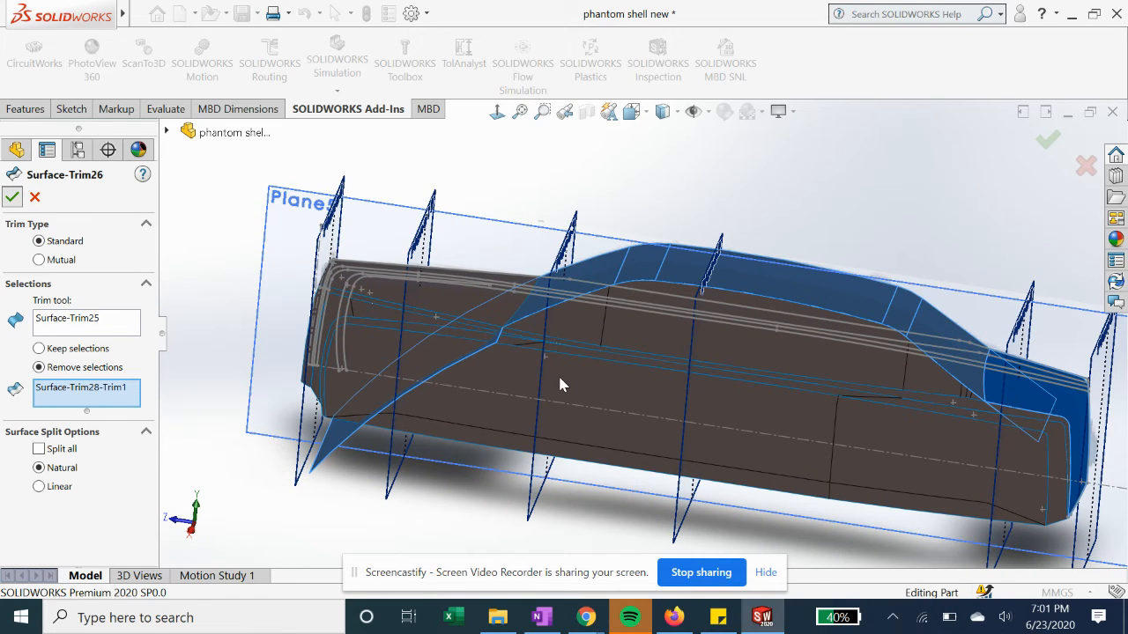
pyautogui.press('Return')
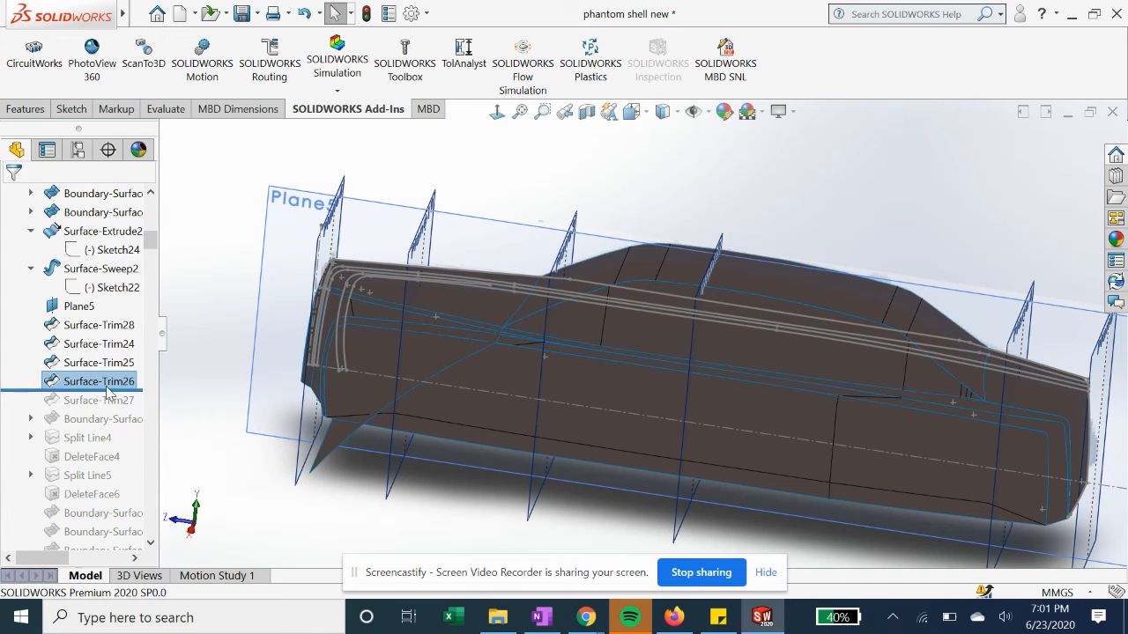
# - Roll the history forward to include Surface-Trim27 and review its definition, examining trim tool Surface-Trim25 and removed piece Surface-Trim26-Trim1 from several angles before accepting it
pyautogui.moveTo(114, 389); pyautogui.dragTo(116, 401)
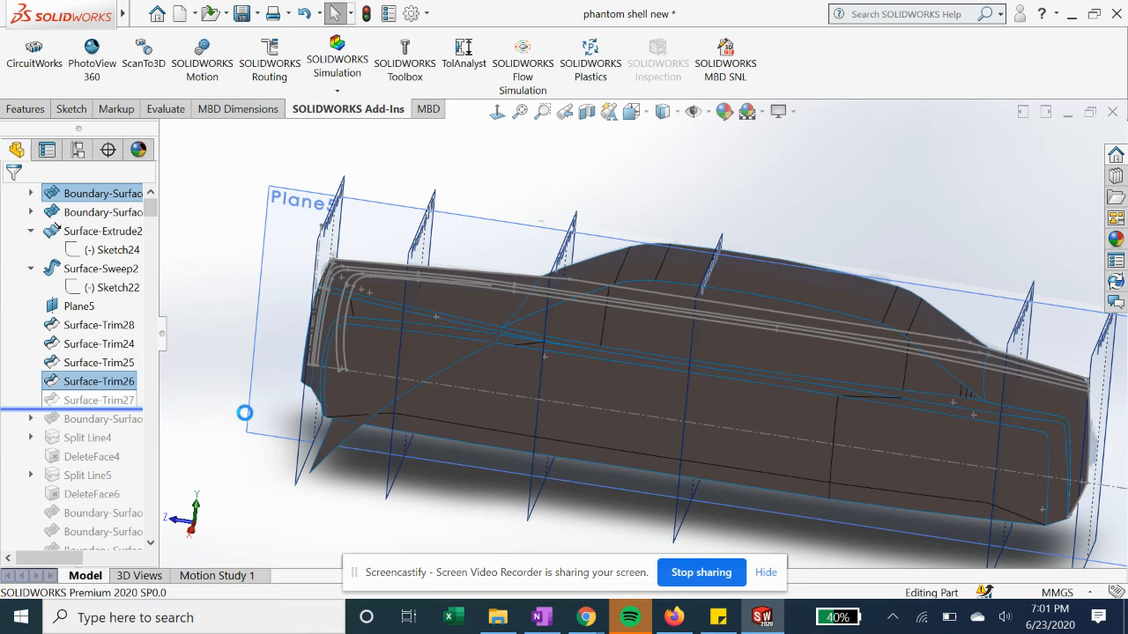
pyautogui.click(98, 400)
pyautogui.click(88, 357)
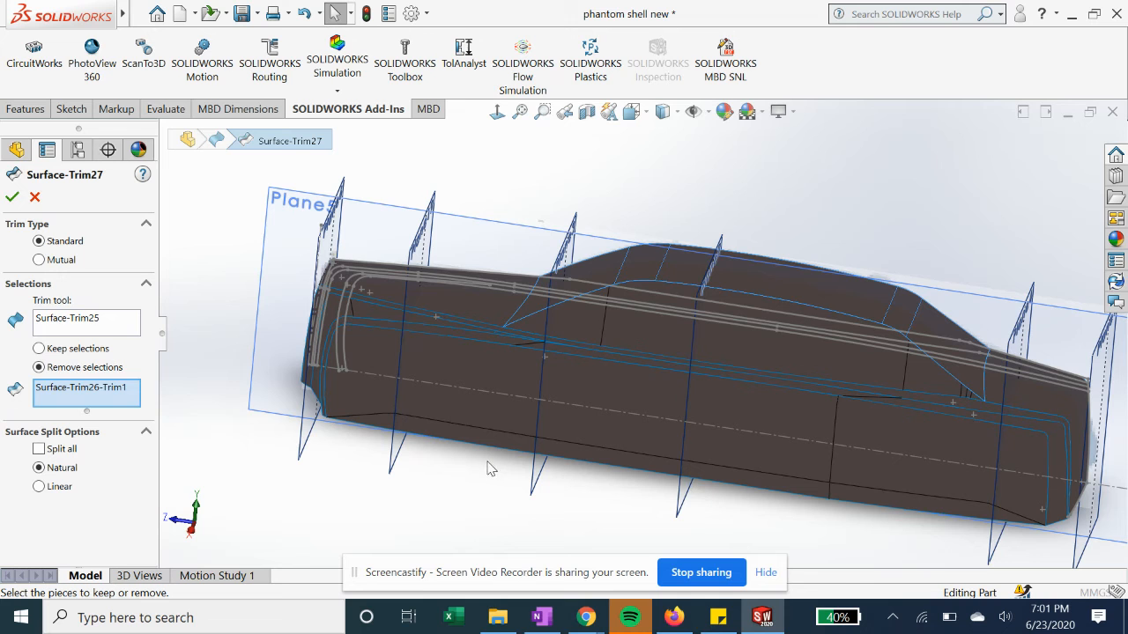
pyautogui.moveTo(546, 443); pyautogui.dragTo(616, 476, button='middle')
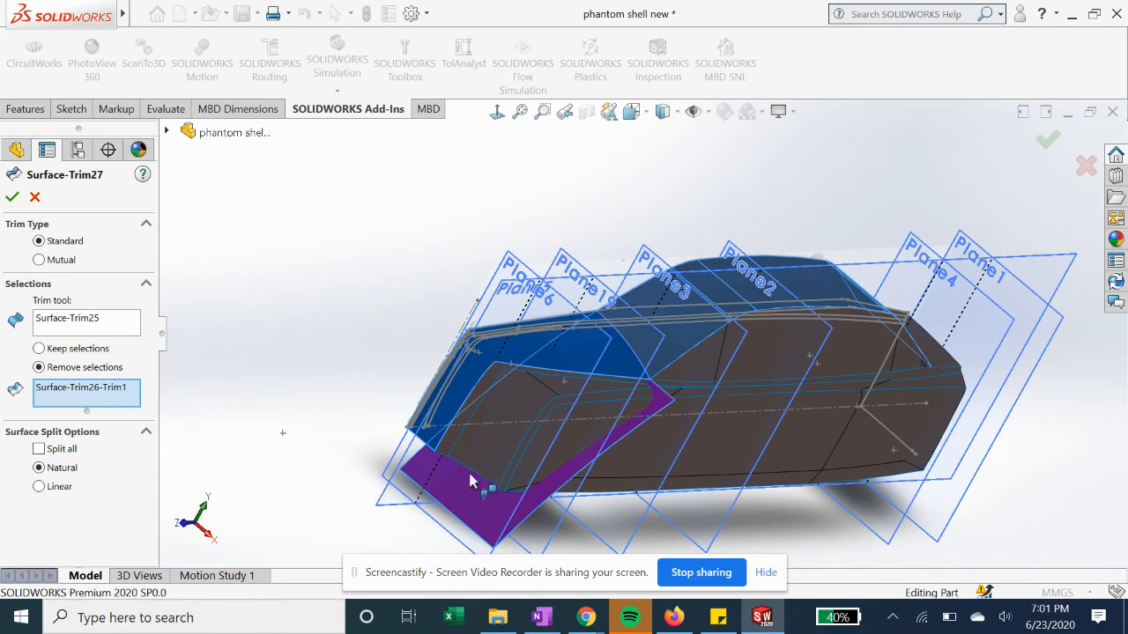
pyautogui.moveTo(641, 412); pyautogui.dragTo(574, 381, button='middle')
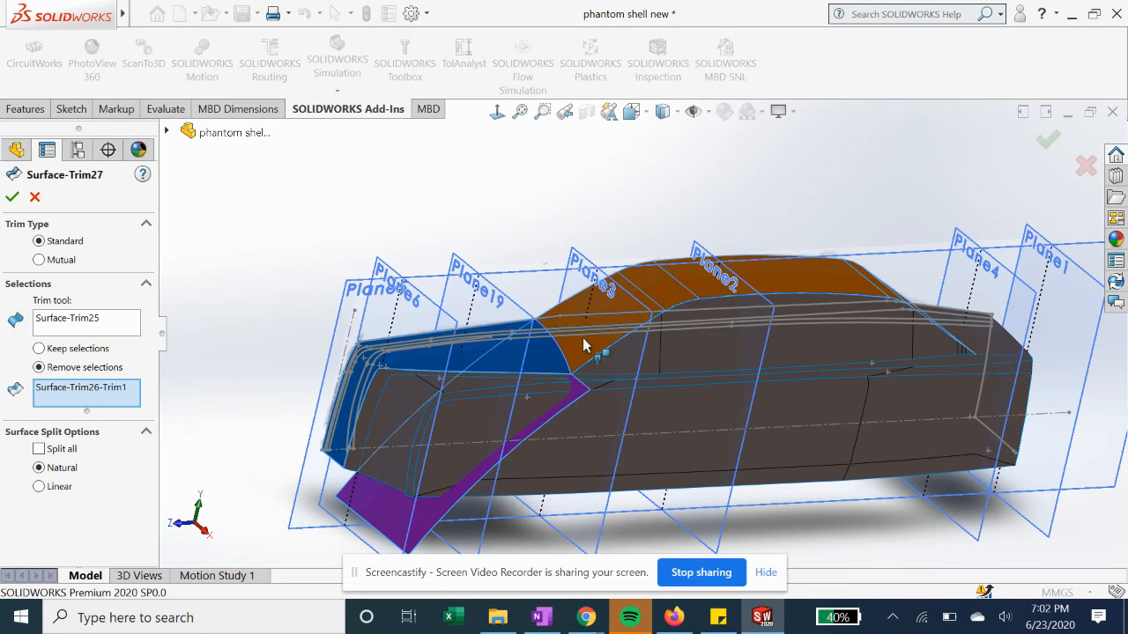
pyautogui.moveTo(502, 387); pyautogui.dragTo(473, 350, button='middle')
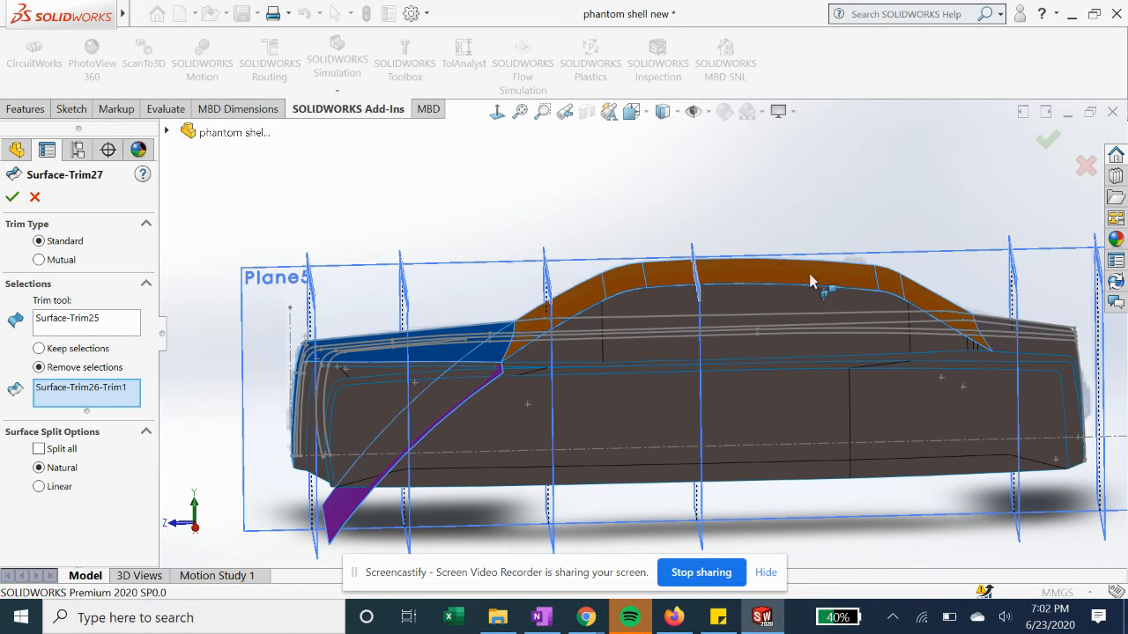
pyautogui.moveTo(763, 403); pyautogui.dragTo(776, 520, button='middle')
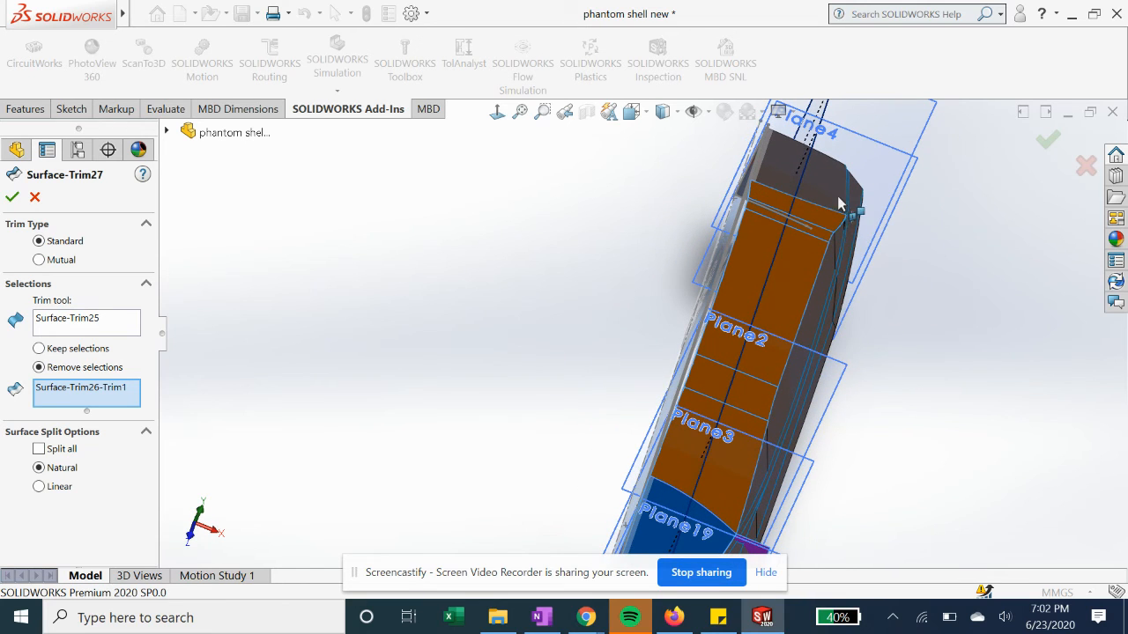
pyautogui.moveTo(759, 445); pyautogui.dragTo(754, 520, button='middle')
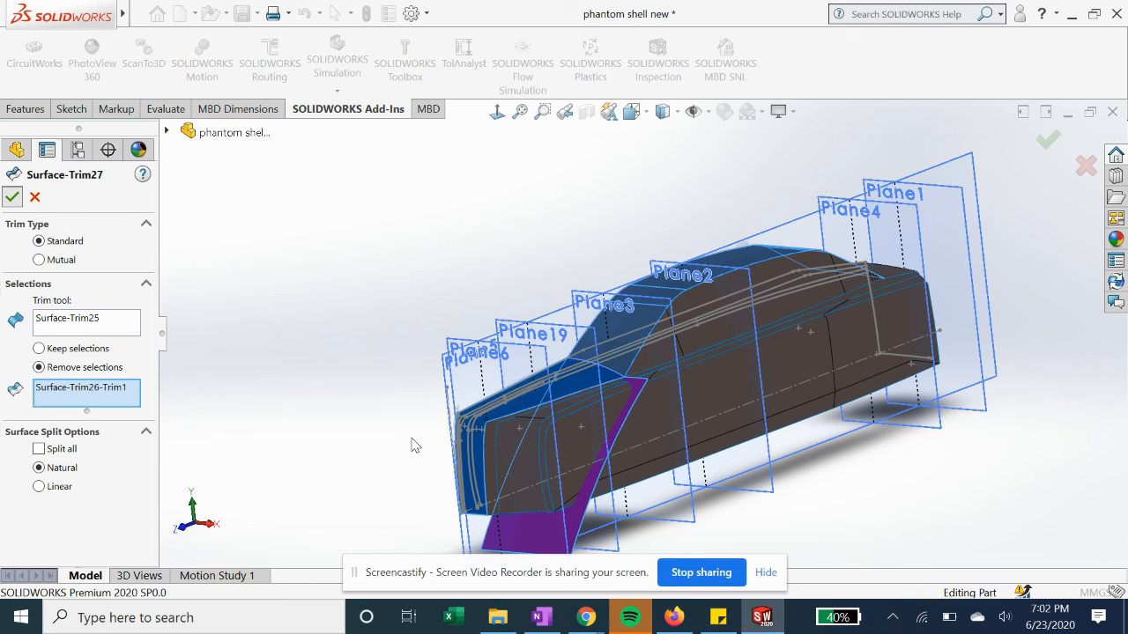
pyautogui.press('Return')
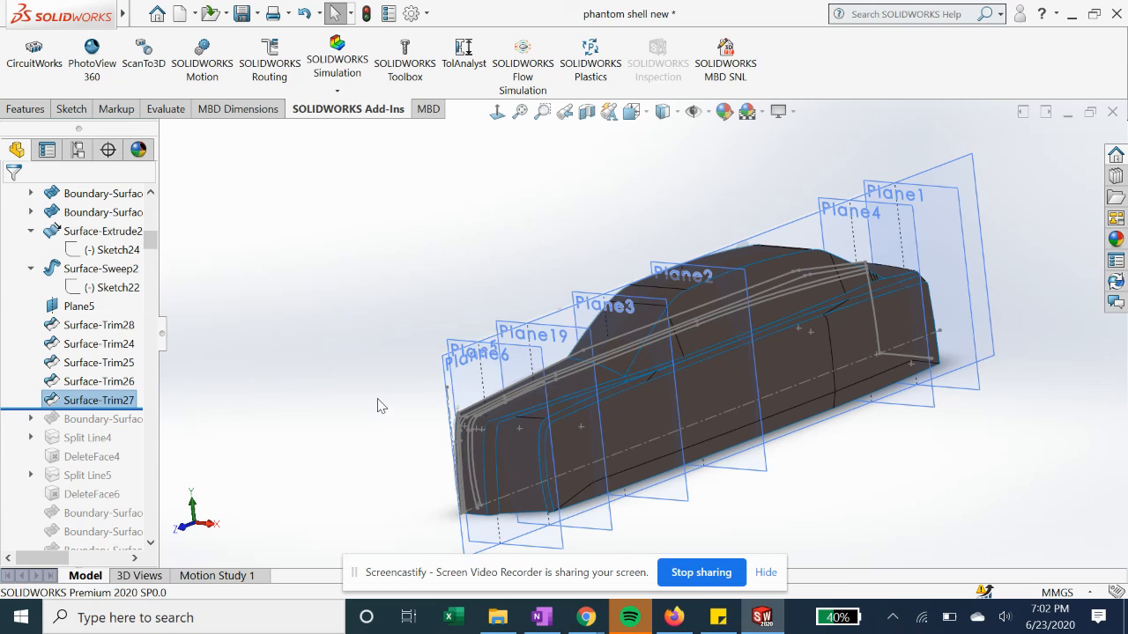